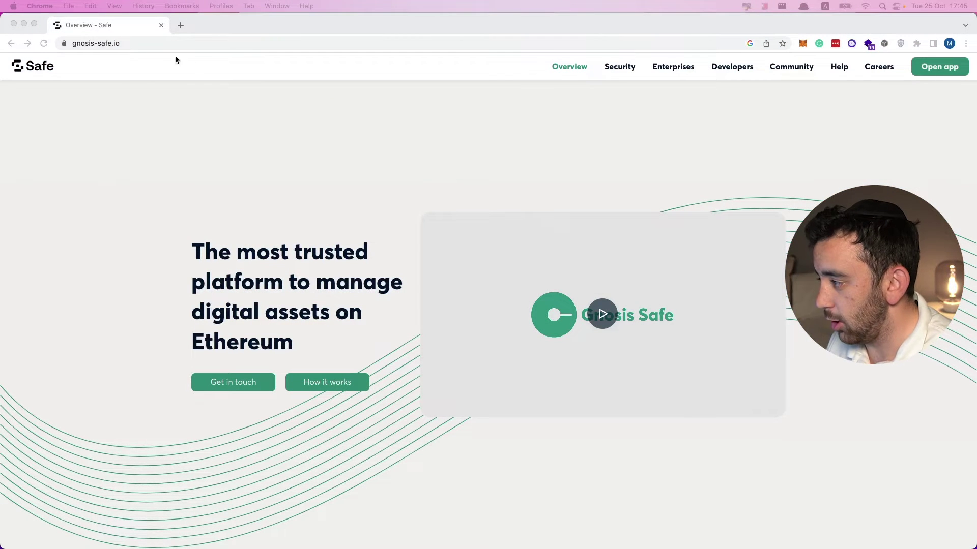
Launch the Safe web app and choose Add Safe from the sidebar's Safe list.
{"action": "left_click", "coordinate": [474, 169]}
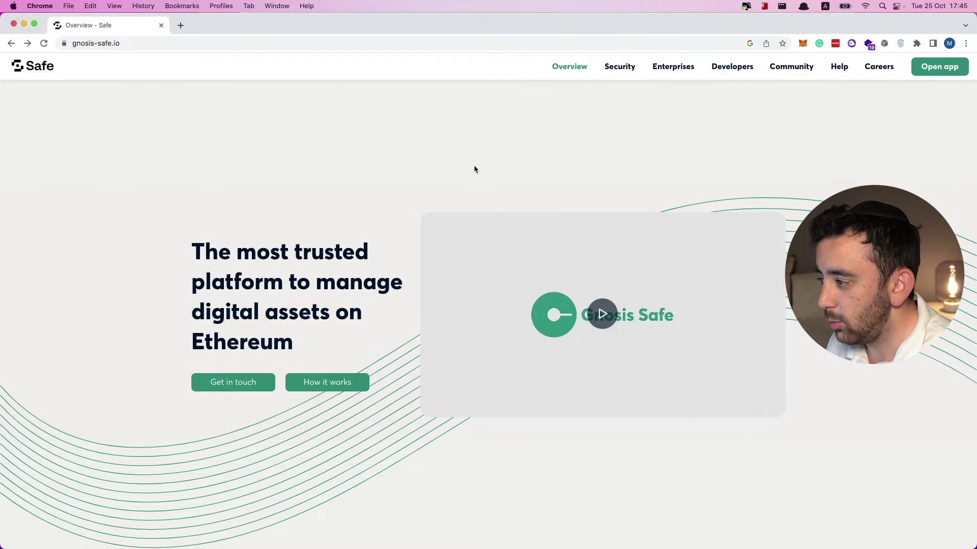
{"action": "left_click", "coordinate": [933, 75]}
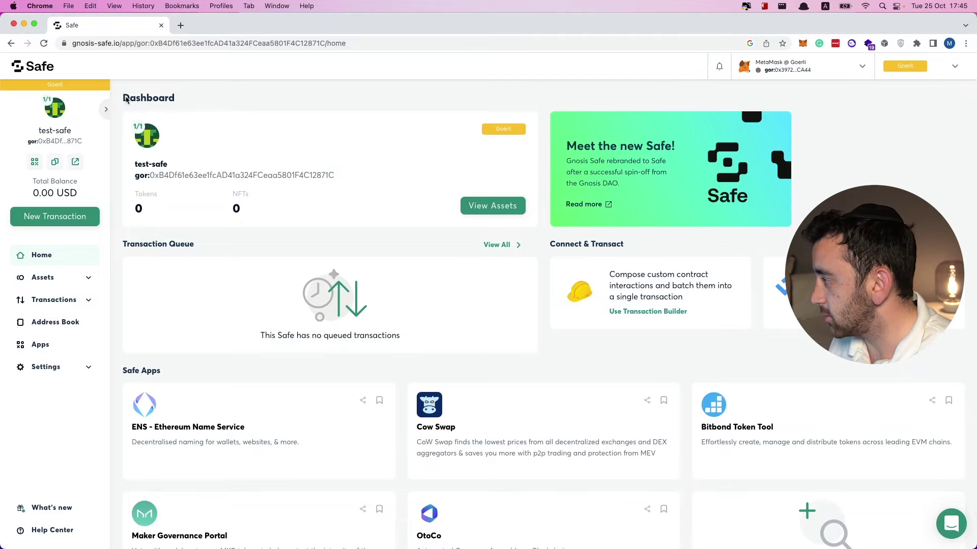
{"action": "left_click", "coordinate": [105, 112]}
{"action": "left_click", "coordinate": [64, 101]}
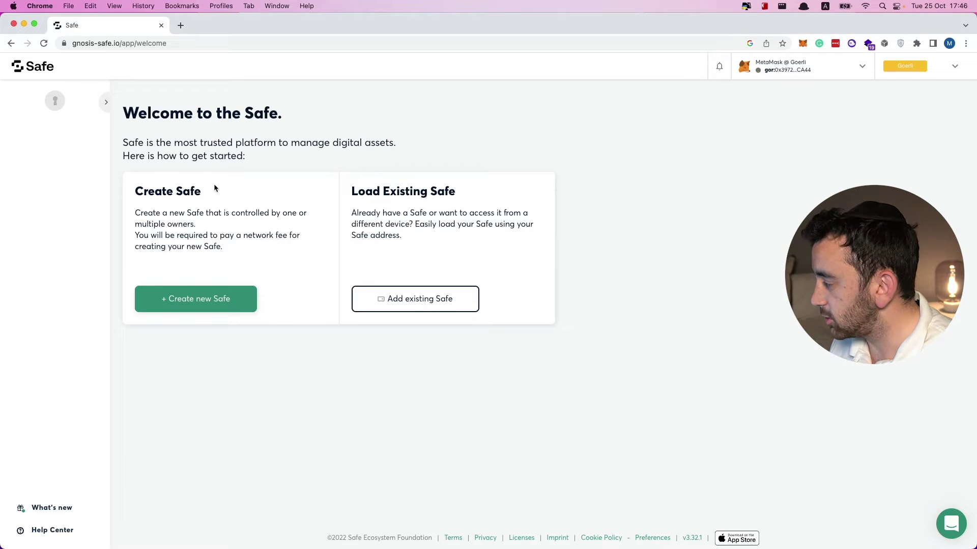
Create a new Safe on the Goerli network named 'my-first-safe'.
{"action": "left_click", "coordinate": [206, 301]}
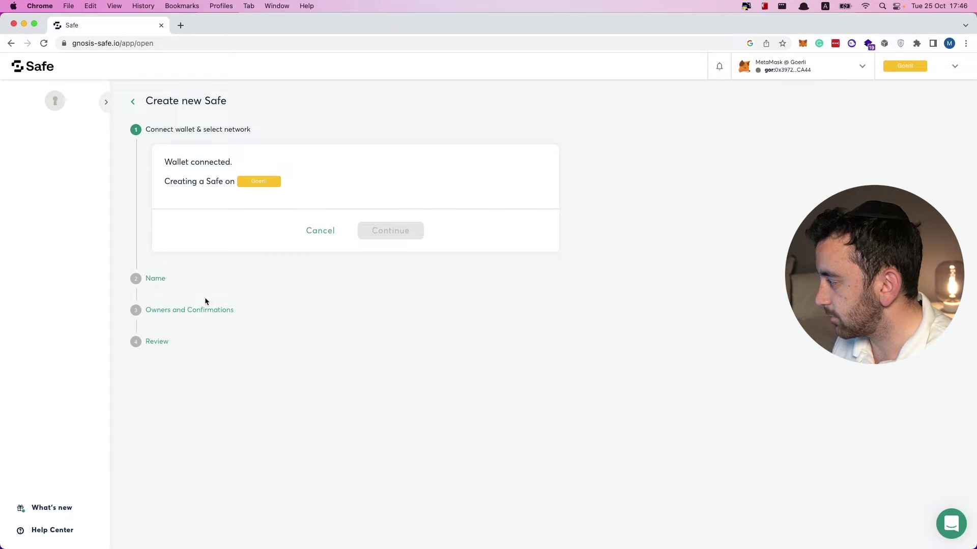
{"action": "left_click", "coordinate": [249, 179]}
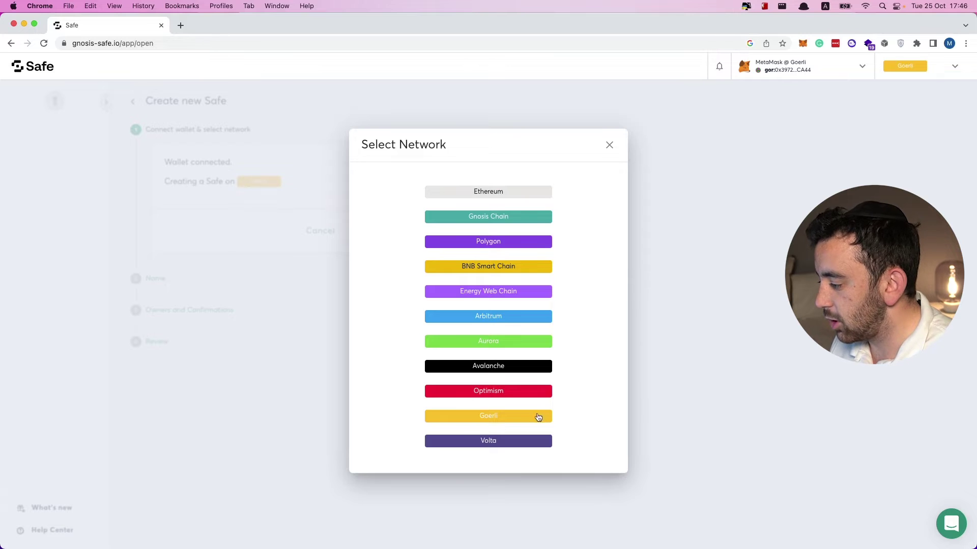
{"action": "left_click", "coordinate": [498, 417]}
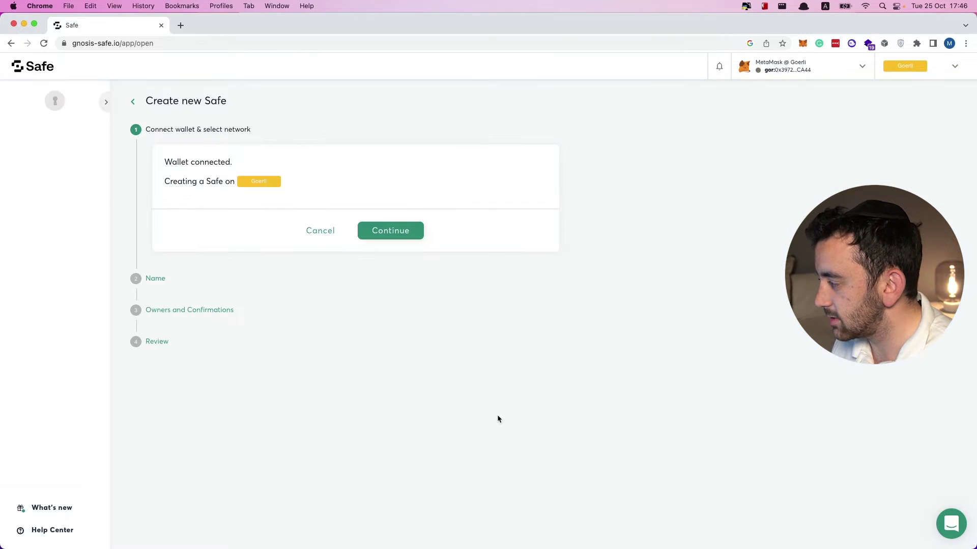
{"action": "left_click", "coordinate": [396, 232]}
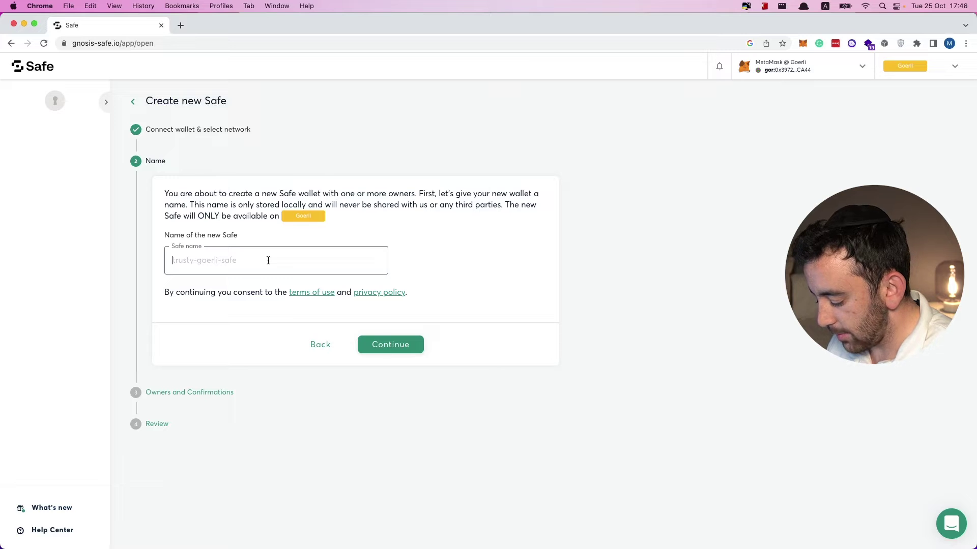
{"action": "type", "text": "my-first-safe"}
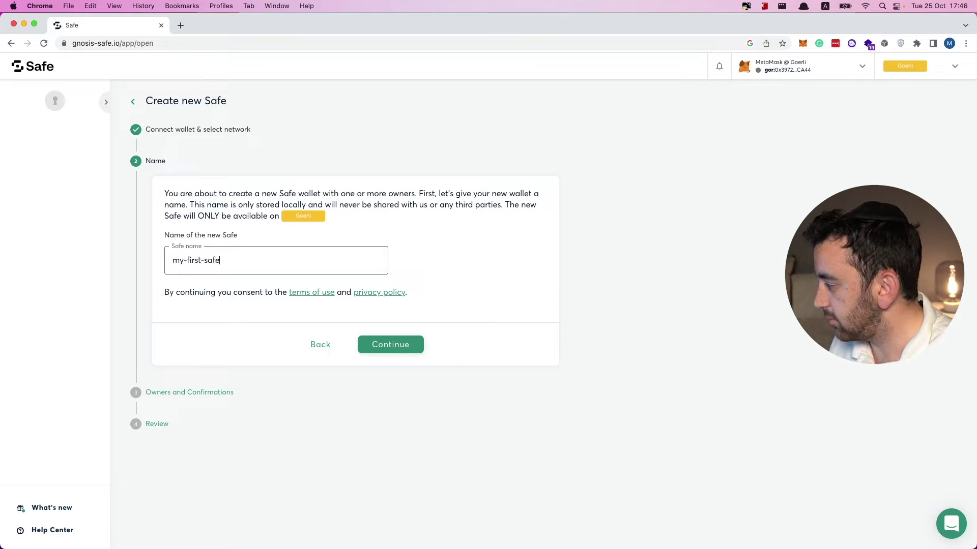
{"action": "left_click", "coordinate": [373, 344]}
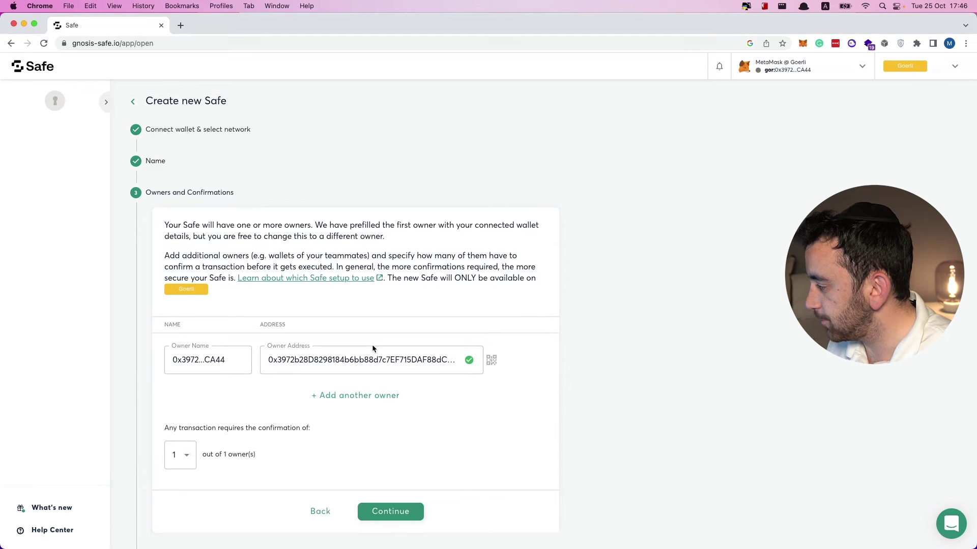
Rename the prefilled first owner to 'First'.
{"action": "scroll", "coordinate": [223, 275], "scroll_direction": "down", "scroll_amount": 1}
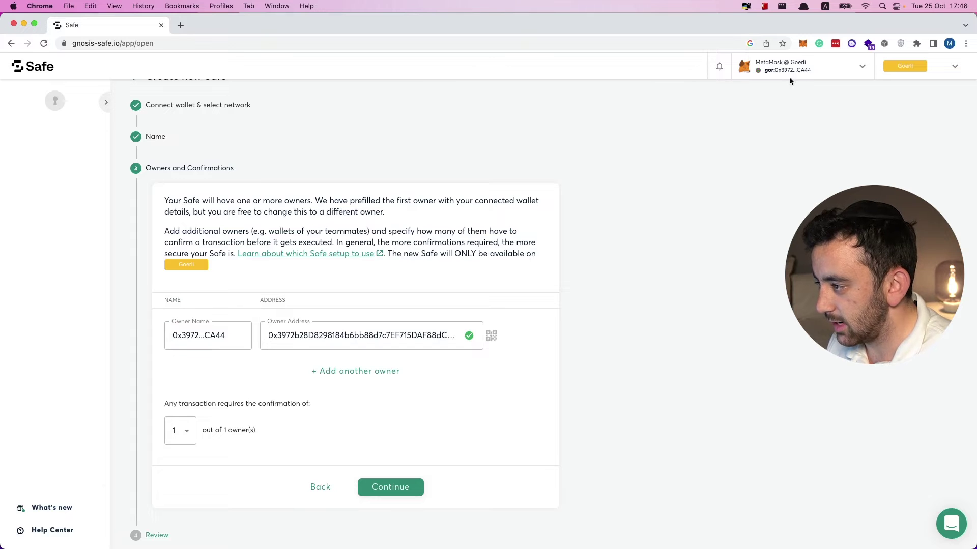
{"action": "double_click", "coordinate": [227, 337]}
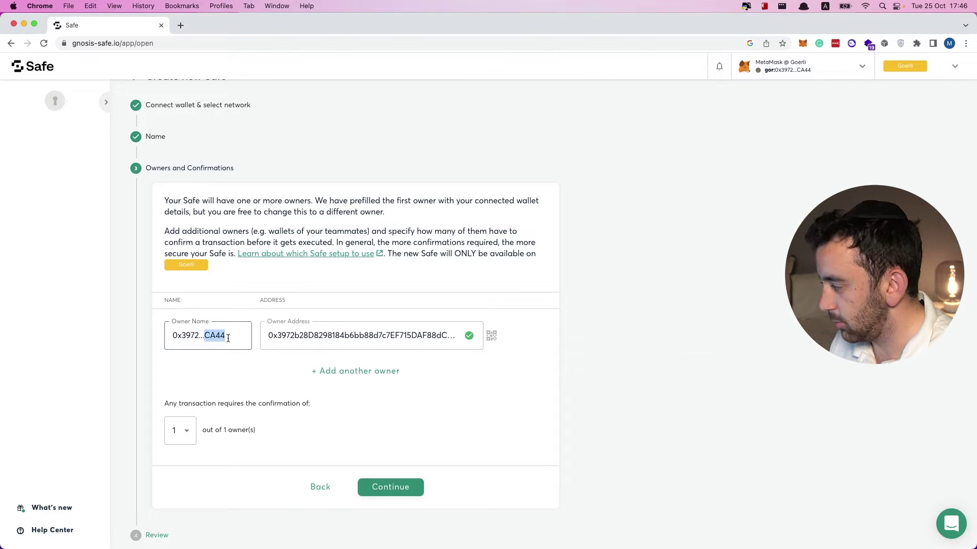
{"action": "key", "text": "BackSpace"}
{"action": "key", "text": "BackSpace"}
{"action": "key", "text": "BackSpace"}
{"action": "key", "text": "BackSpace"}
{"action": "key", "text": "BackSpace"}
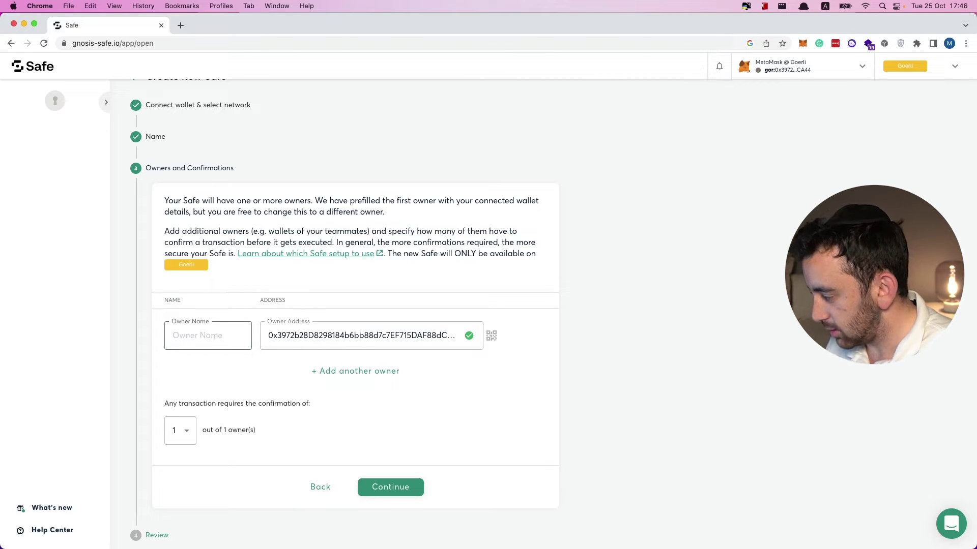
{"action": "type", "text": "First"}
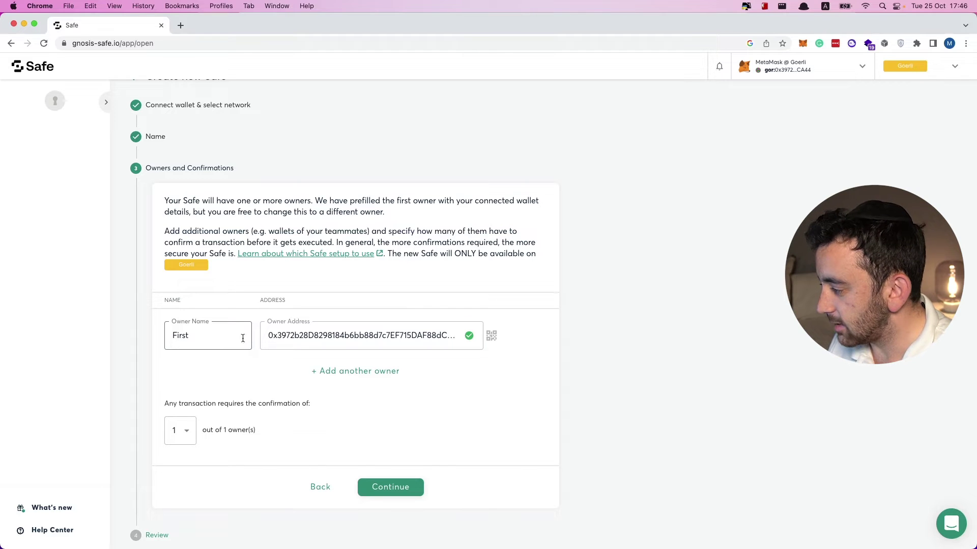
Add a second owner named 'Second' with its pasted wallet address.
{"action": "left_click", "coordinate": [356, 379]}
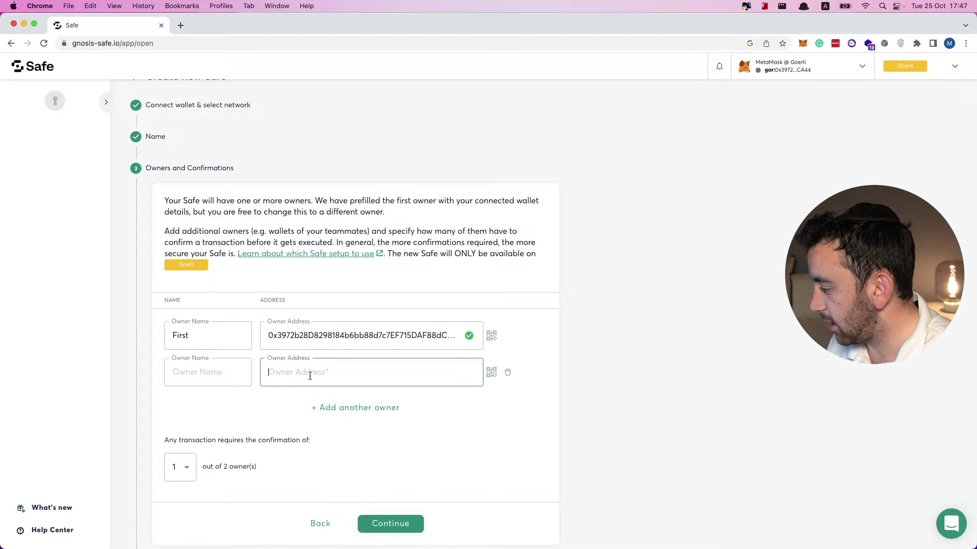
{"action": "key", "text": "super+shift+v"}
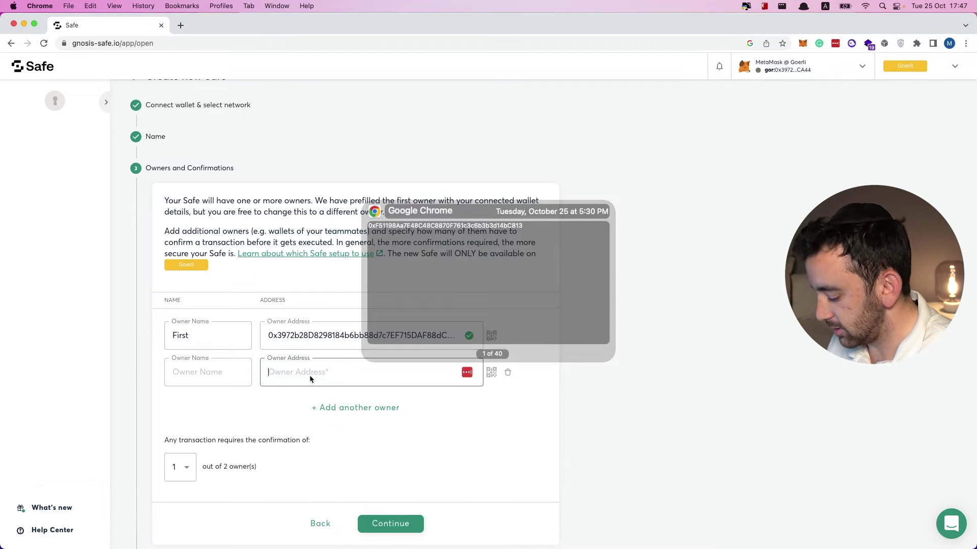
{"action": "type", "text": "0xF51198Aa7E48C48C8870F761c3c6b3b3d14bC813"}
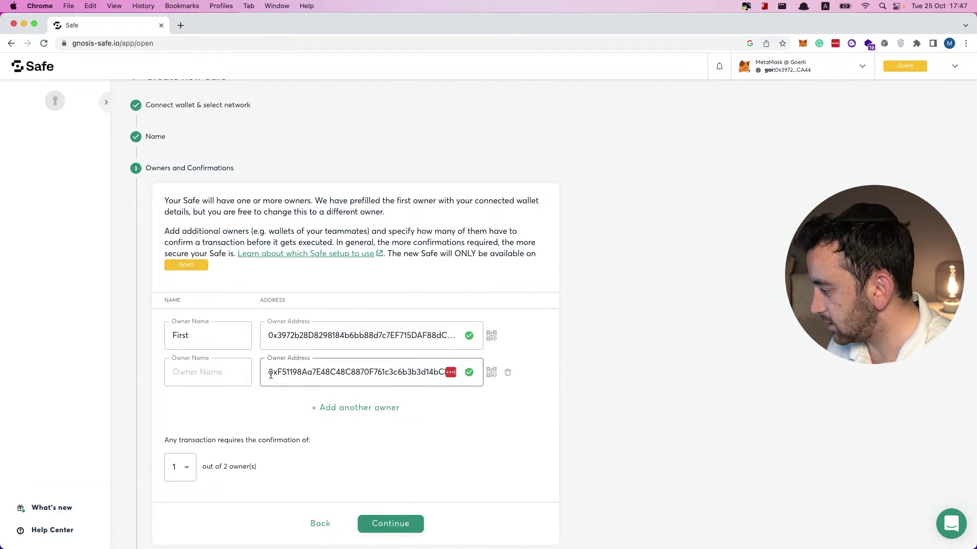
{"action": "left_click", "coordinate": [232, 372]}
{"action": "type", "text": "Second"}
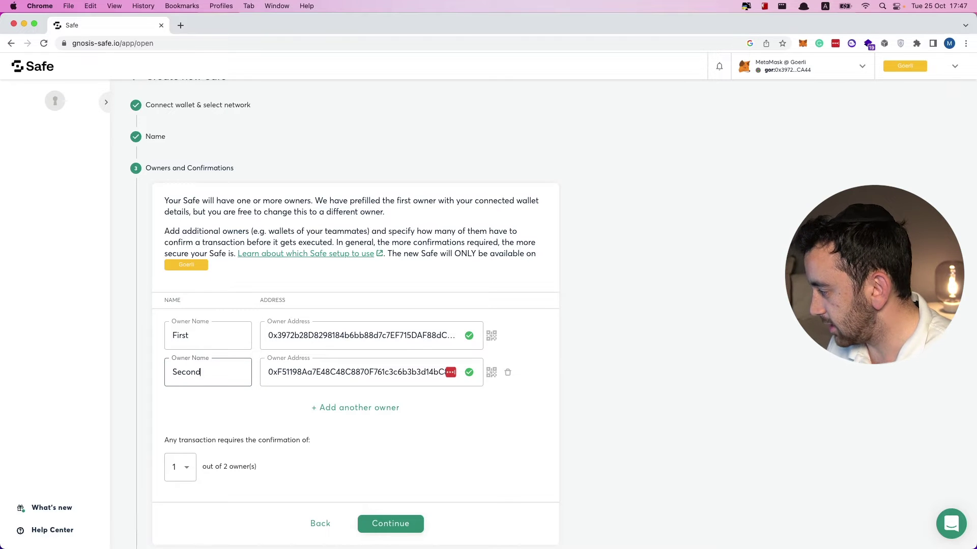
Add a third owner named 'Third' with its pasted wallet address, then continue to review.
{"action": "left_click", "coordinate": [316, 408]}
{"action": "left_click", "coordinate": [250, 411]}
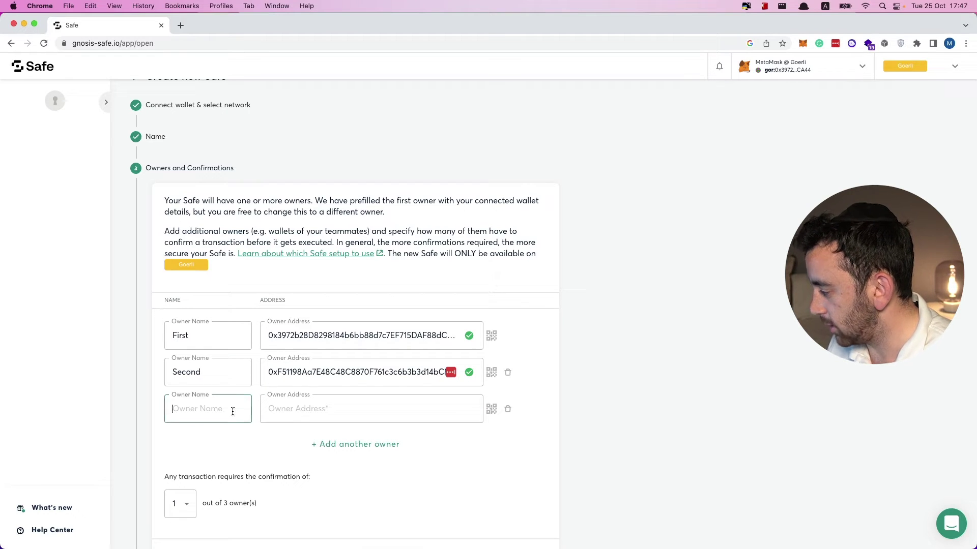
{"action": "type", "text": "Third"}
{"action": "left_click", "coordinate": [293, 409]}
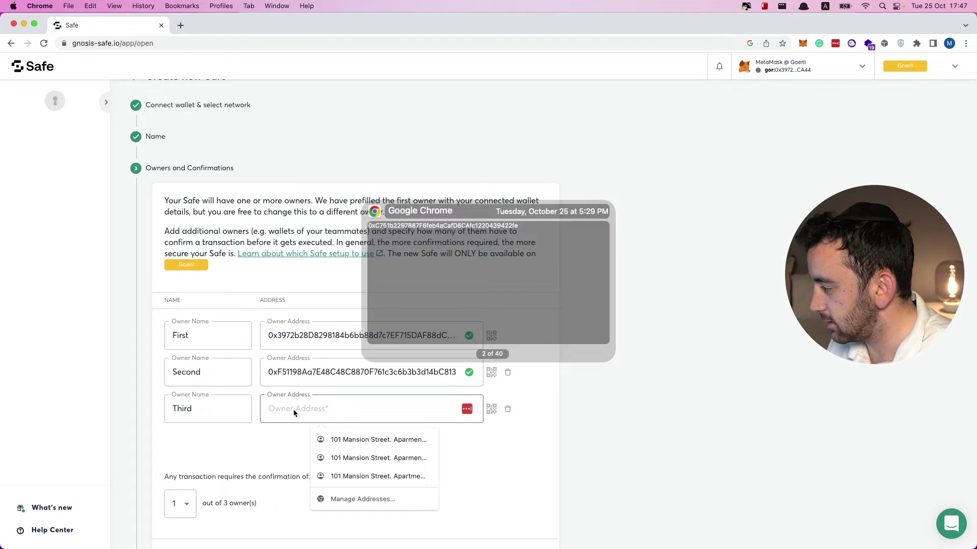
{"action": "key", "text": "super+v"}
{"action": "scroll", "coordinate": [279, 431], "scroll_direction": "down", "scroll_amount": 3}
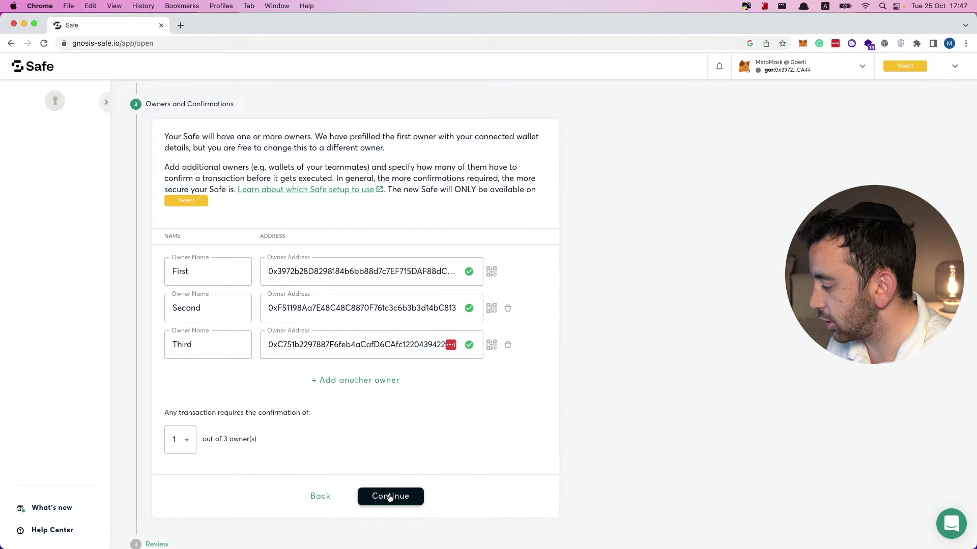
{"action": "left_click", "coordinate": [390, 495]}
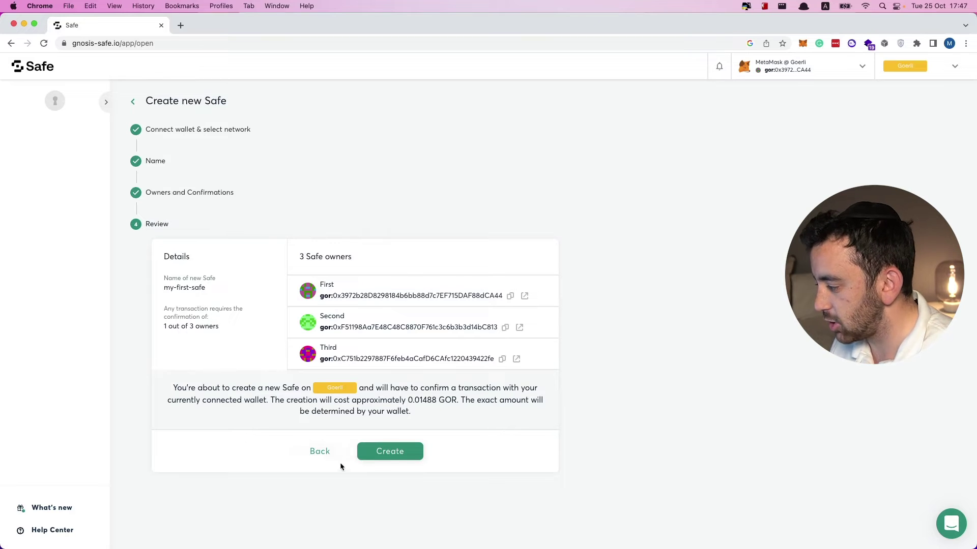
Change the required confirmations to 2 out of 3 owners and return to the review.
{"action": "left_click", "coordinate": [323, 452]}
{"action": "scroll", "coordinate": [237, 432], "scroll_direction": "down", "scroll_amount": 2}
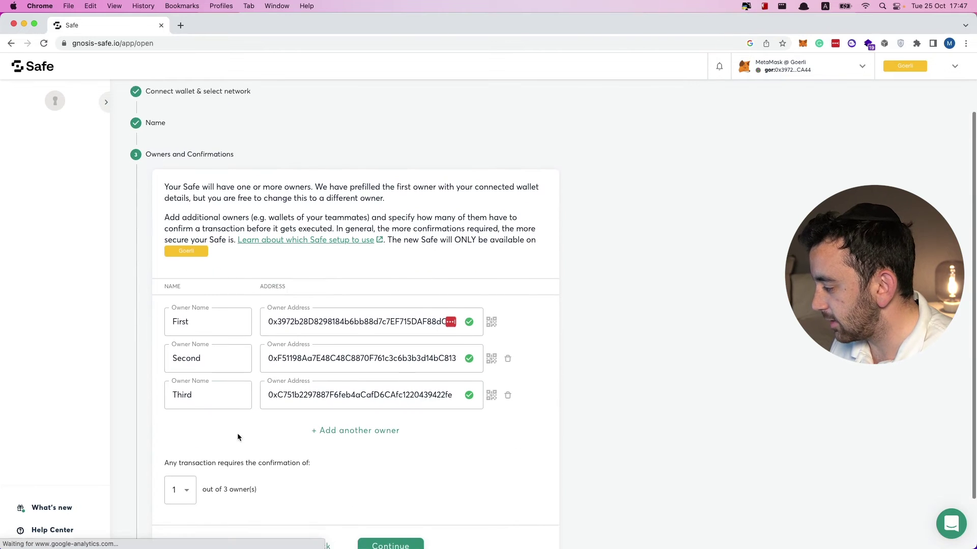
{"action": "left_click", "coordinate": [187, 478]}
{"action": "left_click", "coordinate": [179, 493]}
{"action": "scroll", "coordinate": [272, 462], "scroll_direction": "down", "scroll_amount": 2}
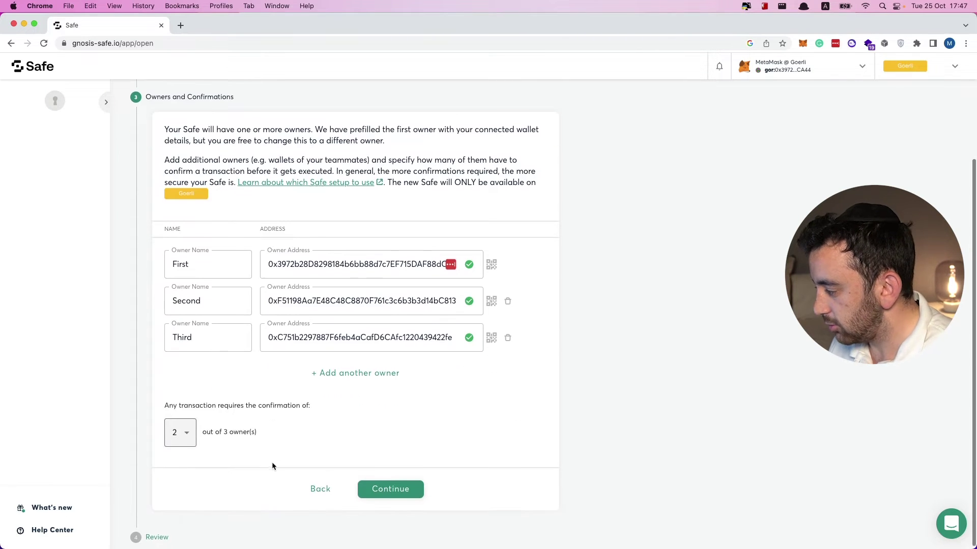
{"action": "left_click", "coordinate": [413, 489]}
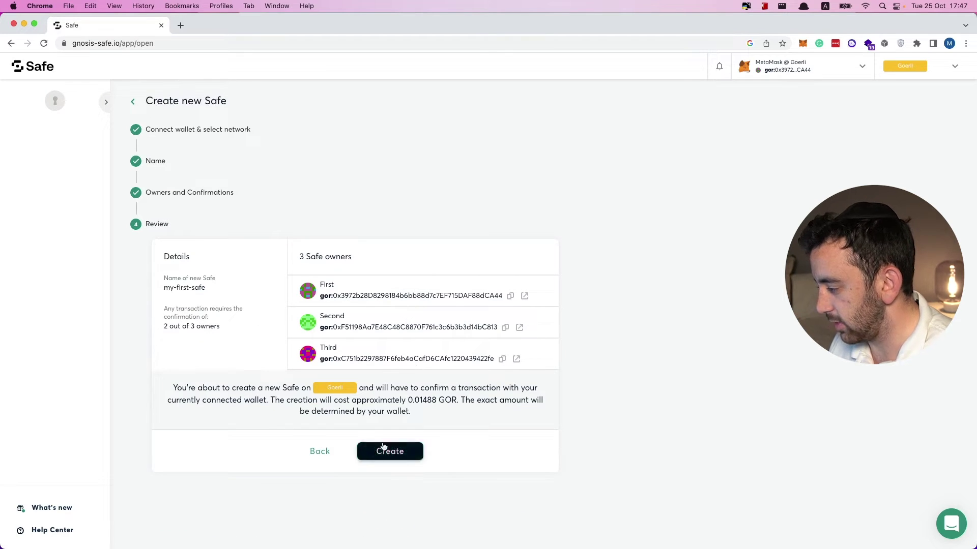
Create the Safe and confirm it in MetaMask with an advanced priority fee of 3.
{"action": "left_click", "coordinate": [397, 452]}
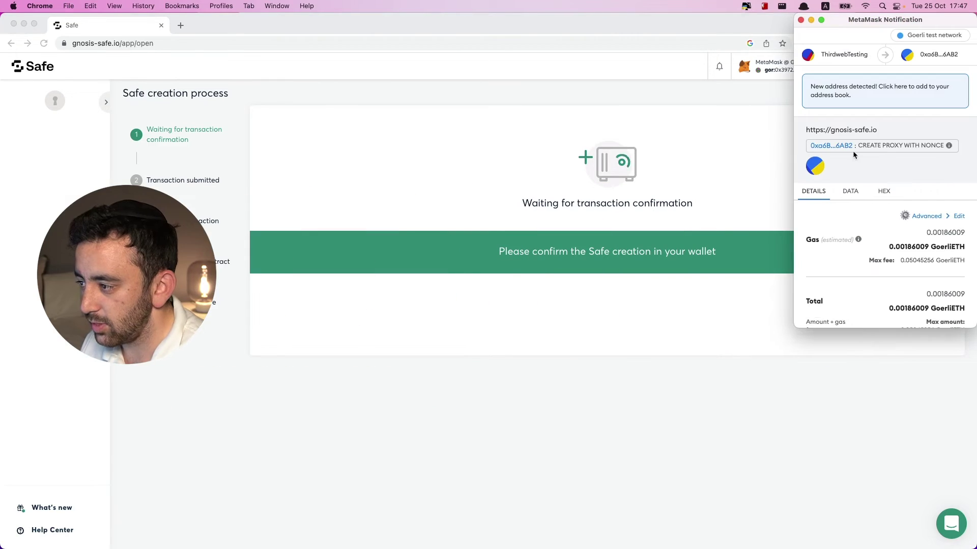
{"action": "scroll", "coordinate": [894, 228], "scroll_direction": "down", "scroll_amount": 3}
{"action": "scroll", "coordinate": [895, 227], "scroll_direction": "up", "scroll_amount": 3}
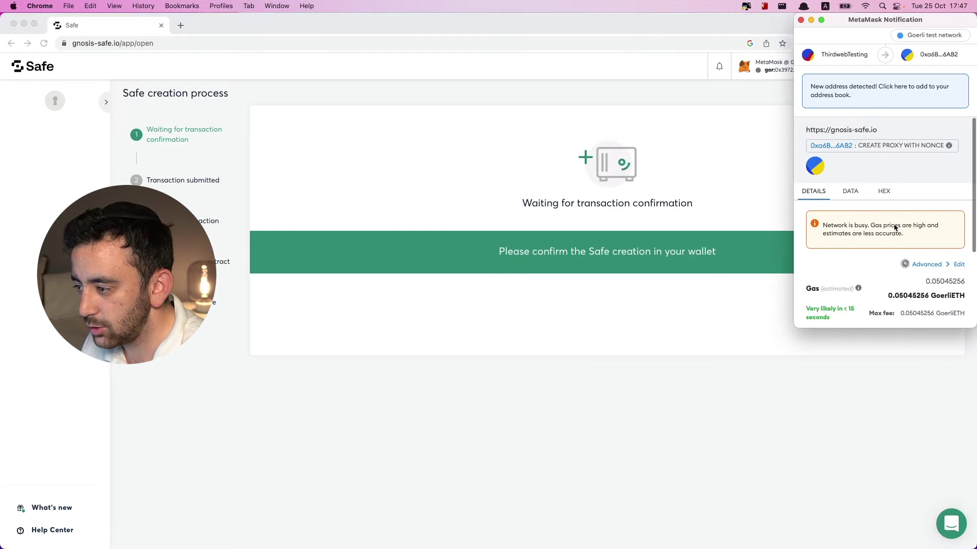
{"action": "left_click", "coordinate": [915, 263]}
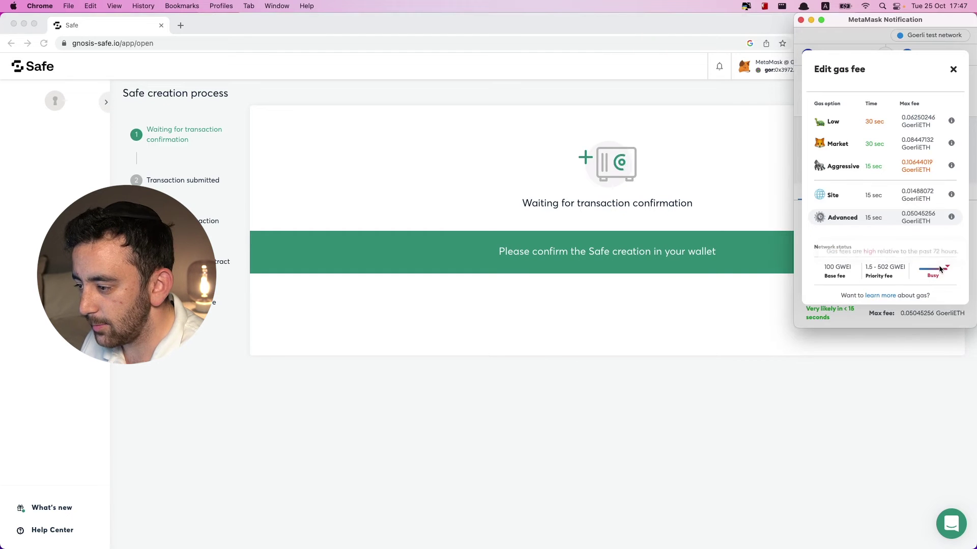
{"action": "left_click", "coordinate": [879, 221]}
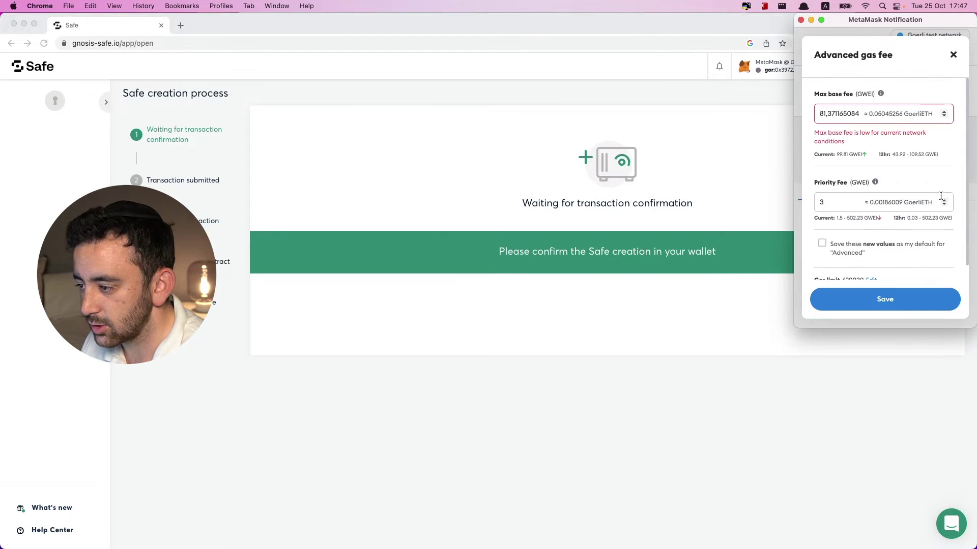
{"action": "left_click", "coordinate": [944, 199]}
{"action": "left_click", "coordinate": [945, 205]}
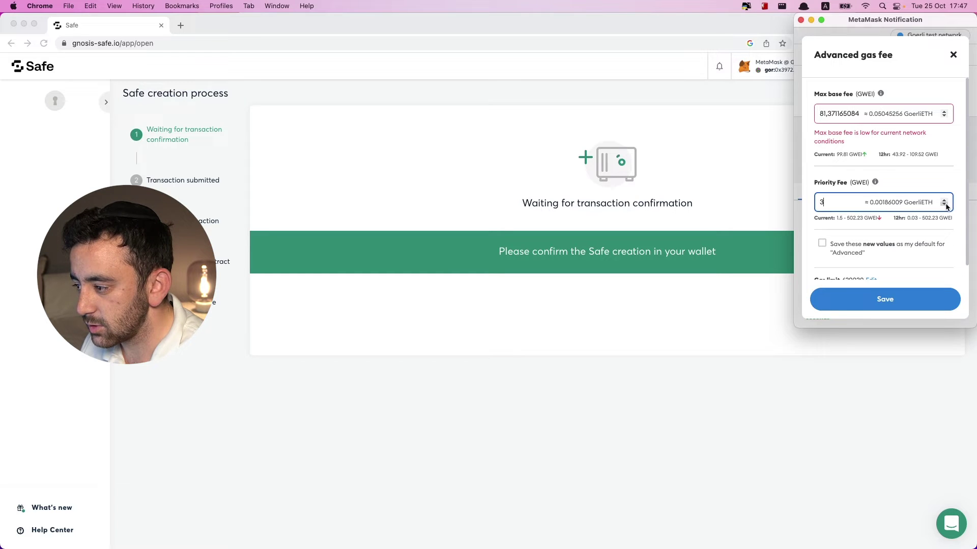
{"action": "scroll", "coordinate": [861, 242], "scroll_direction": "down", "scroll_amount": 2}
{"action": "left_click", "coordinate": [894, 301]}
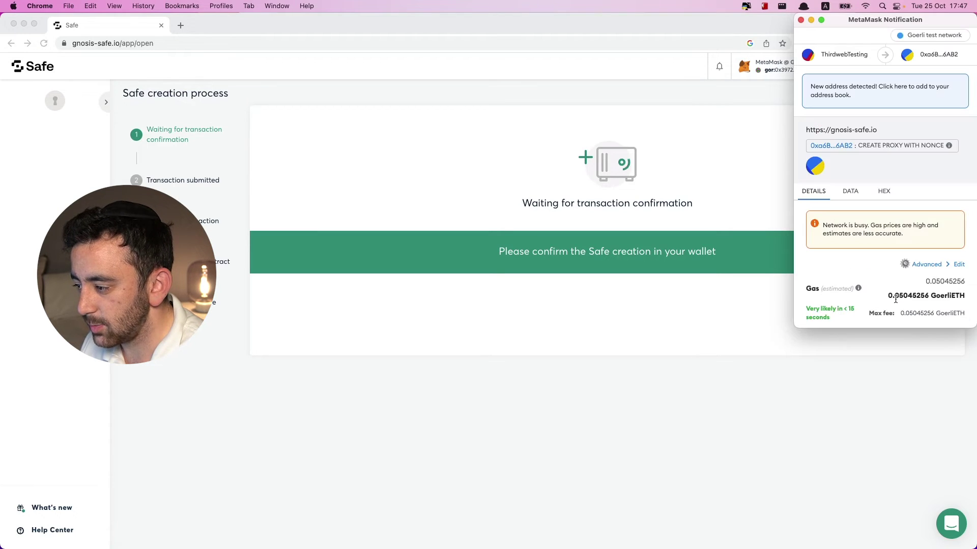
{"action": "scroll", "coordinate": [885, 275], "scroll_direction": "down", "scroll_amount": 5}
{"action": "left_click", "coordinate": [941, 309]}
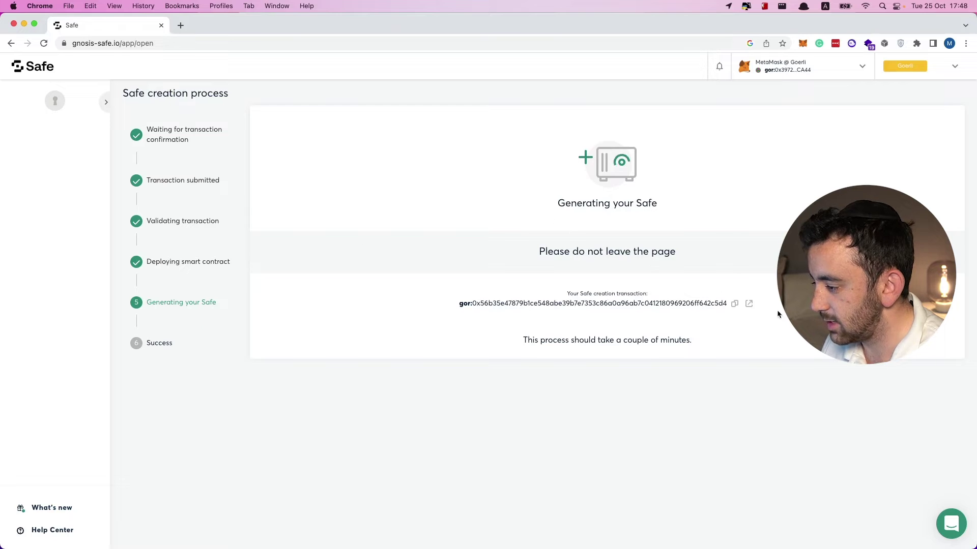
Open the pending Safe creation transaction on Goerli Etherscan in a new tab.
{"action": "left_click", "coordinate": [748, 304]}
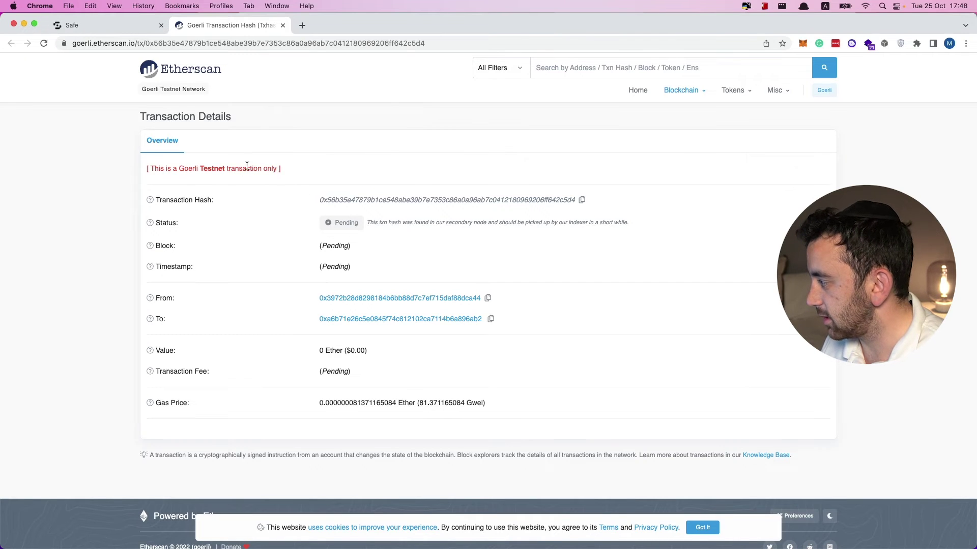
Return from Etherscan to the Safe tab showing 'Generating your Safe'.
{"action": "left_click", "coordinate": [117, 26]}
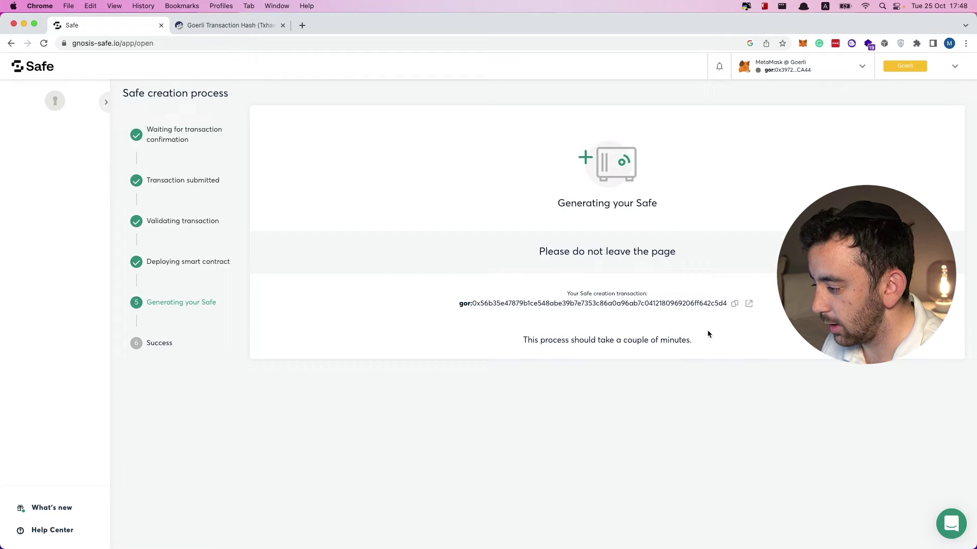
Open my-first-safe's dashboard, past the Safe Created notice, and copy its address.
{"action": "left_click_drag", "start_coordinate": [523, 340], "coordinate": [550, 340]}
{"action": "left_click", "coordinate": [571, 339]}
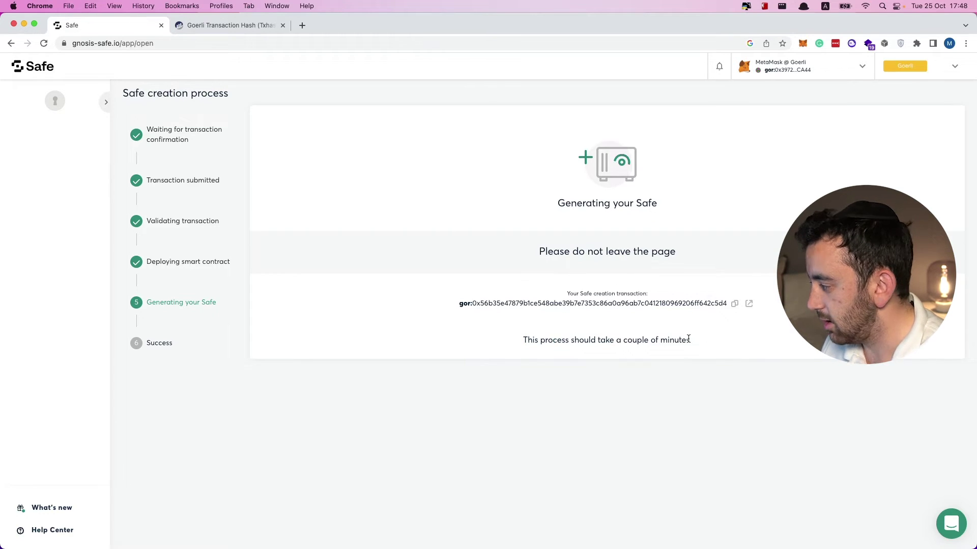
{"action": "left_click_drag", "start_coordinate": [689, 339], "coordinate": [650, 339]}
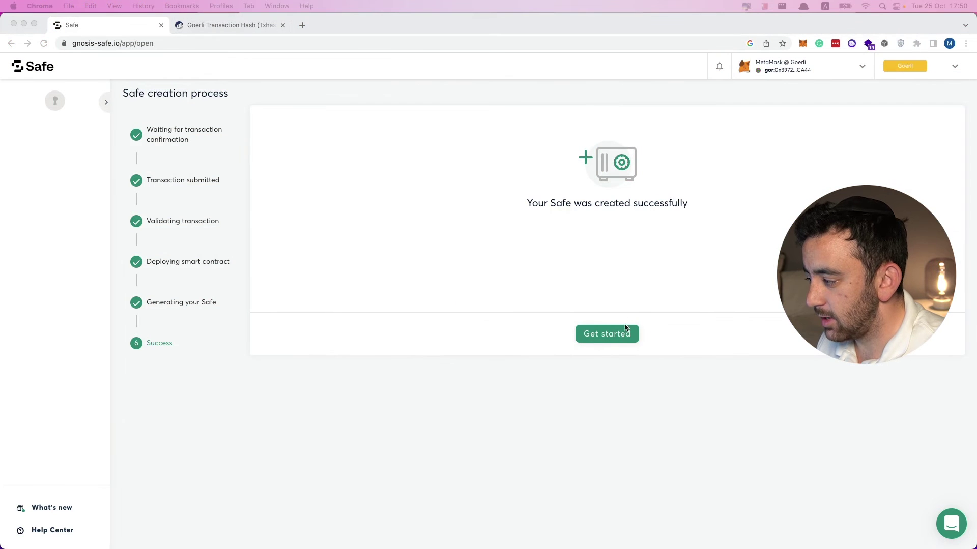
{"action": "left_click", "coordinate": [625, 331]}
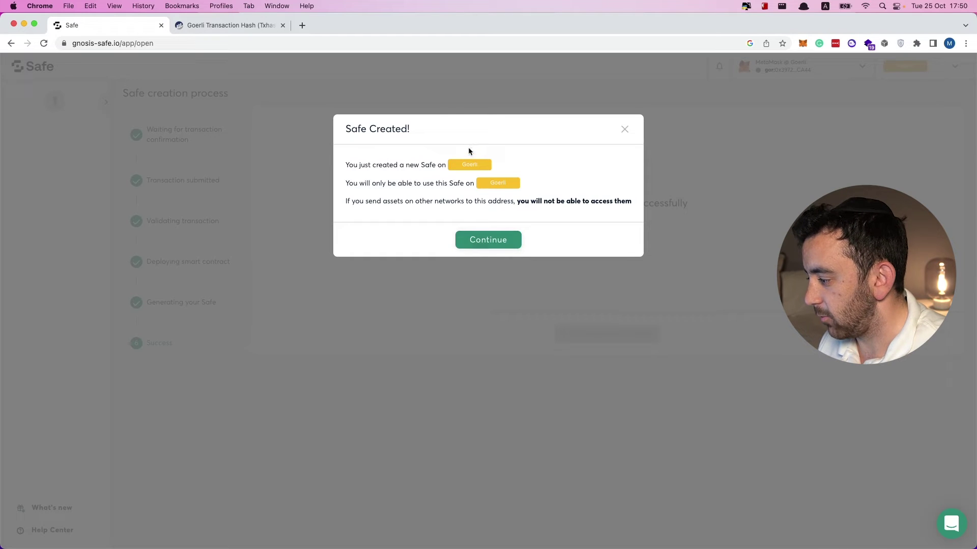
{"action": "left_click", "coordinate": [501, 244]}
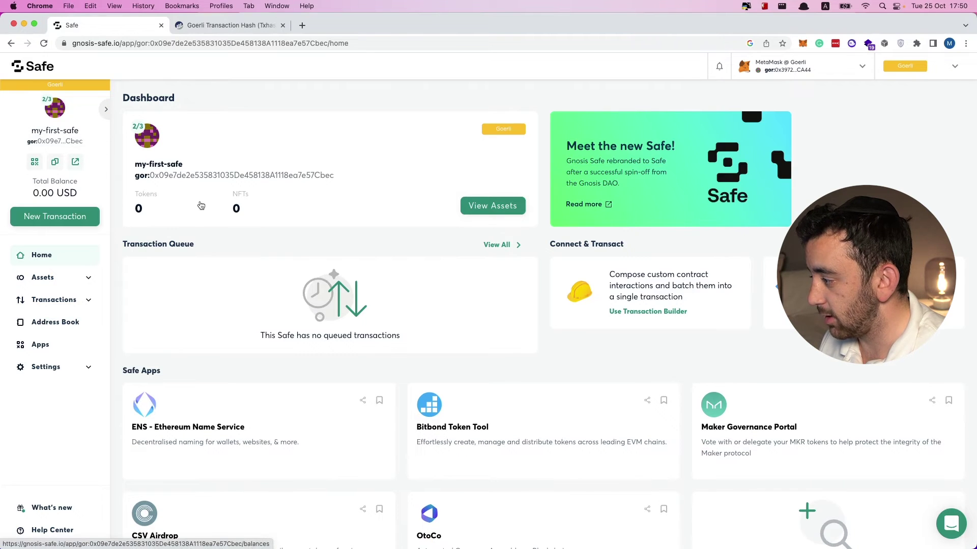
{"action": "left_click", "coordinate": [54, 162]}
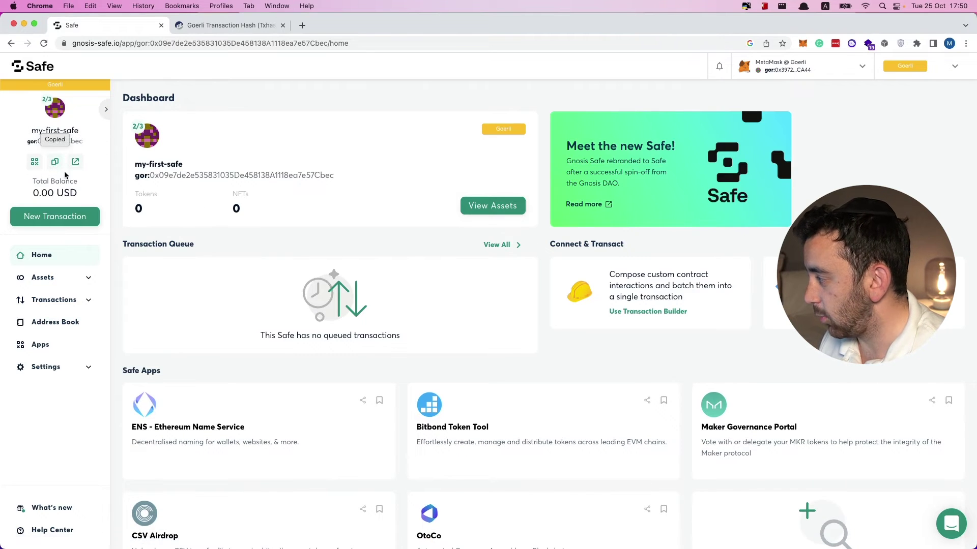
{"action": "left_click", "coordinate": [802, 43]}
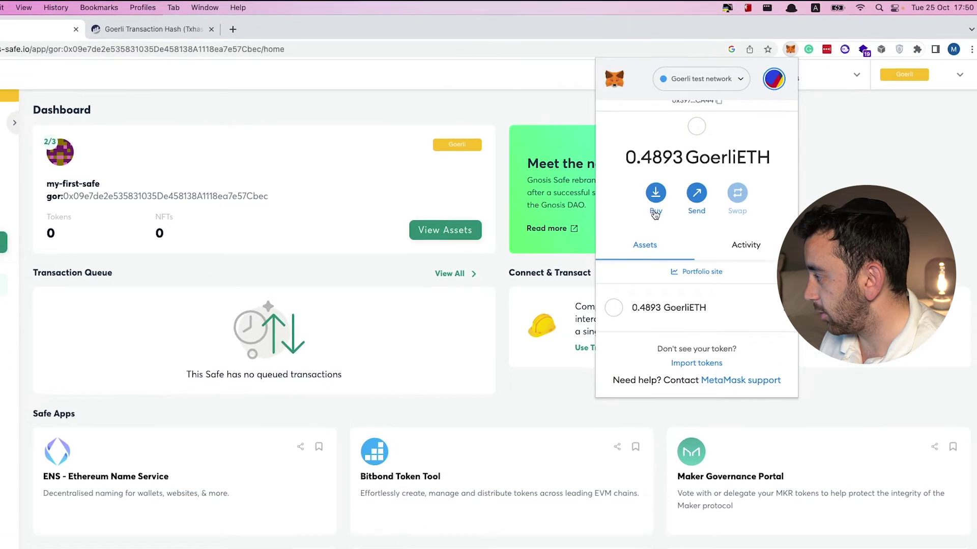
Send 0.01 GoerliETH to the pasted Safe address with the gor: prefix removed.
{"action": "left_click", "coordinate": [720, 171]}
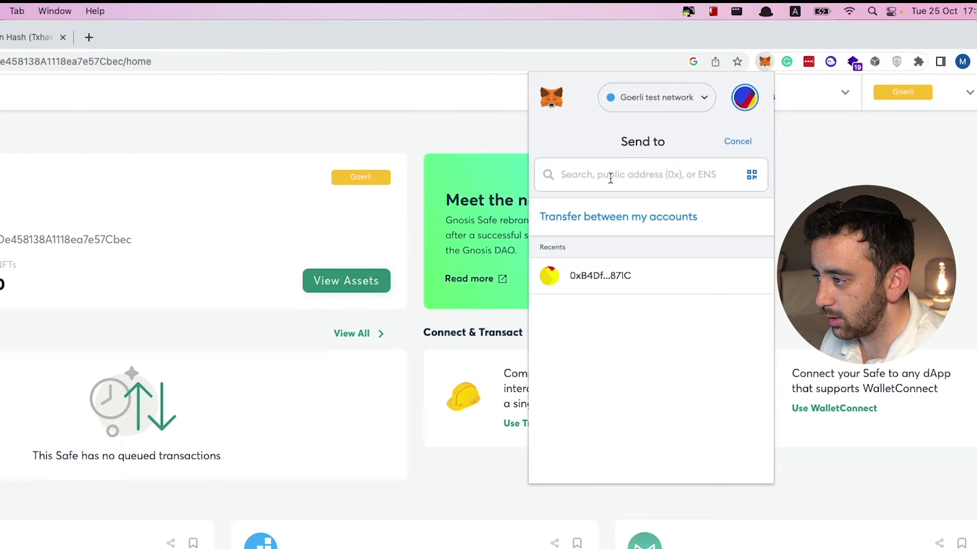
{"action": "key", "text": "super+v"}
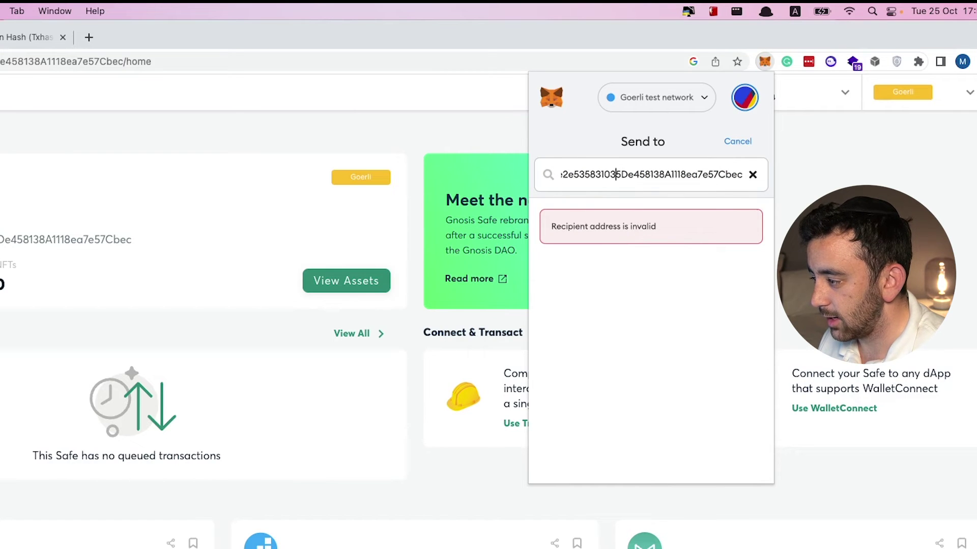
{"action": "left_click", "coordinate": [607, 174]}
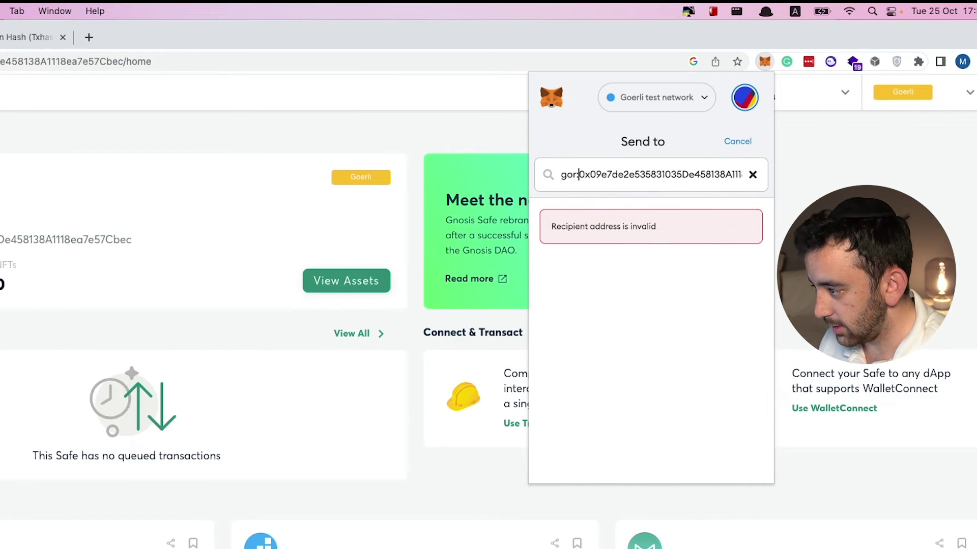
{"action": "key", "text": "BackSpace"}
{"action": "key", "text": "BackSpace"}
{"action": "key", "text": "BackSpace"}
{"action": "key", "text": "BackSpace"}
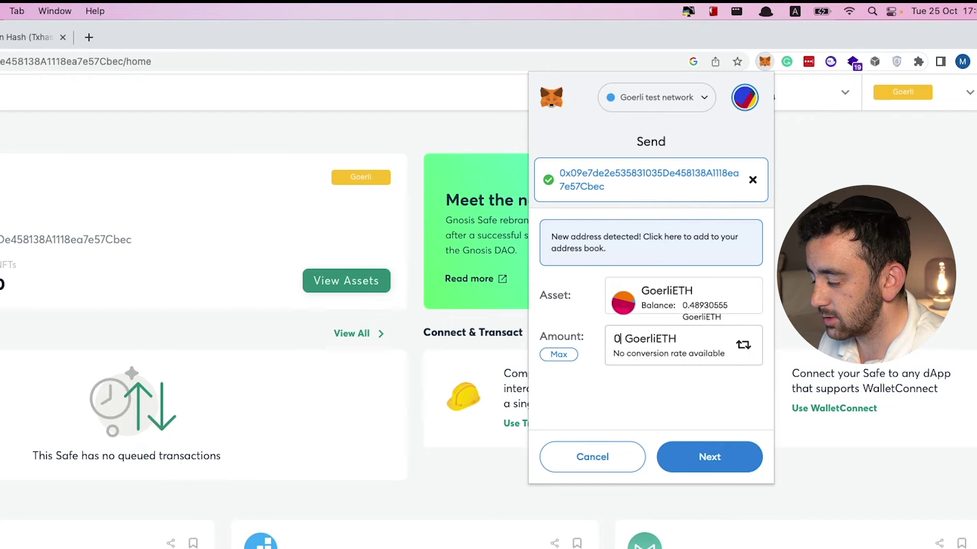
{"action": "type", "text": ".01"}
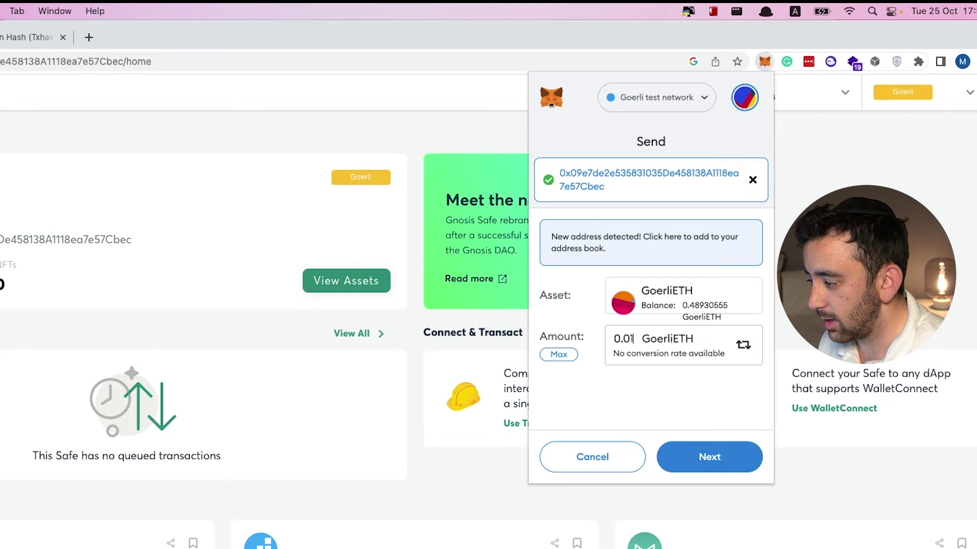
{"action": "left_click", "coordinate": [717, 460]}
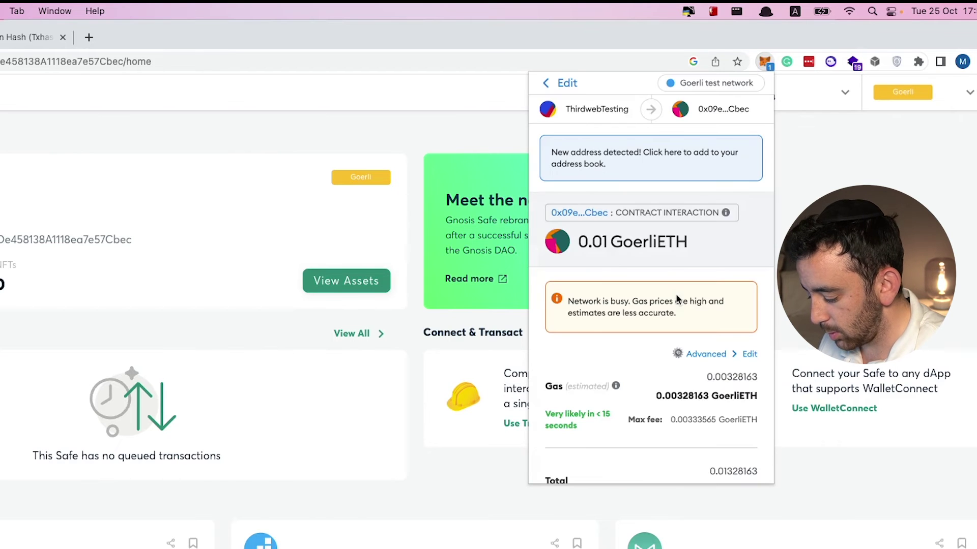
{"action": "scroll", "coordinate": [675, 295], "scroll_direction": "down", "scroll_amount": 3}
{"action": "left_click", "coordinate": [705, 463]}
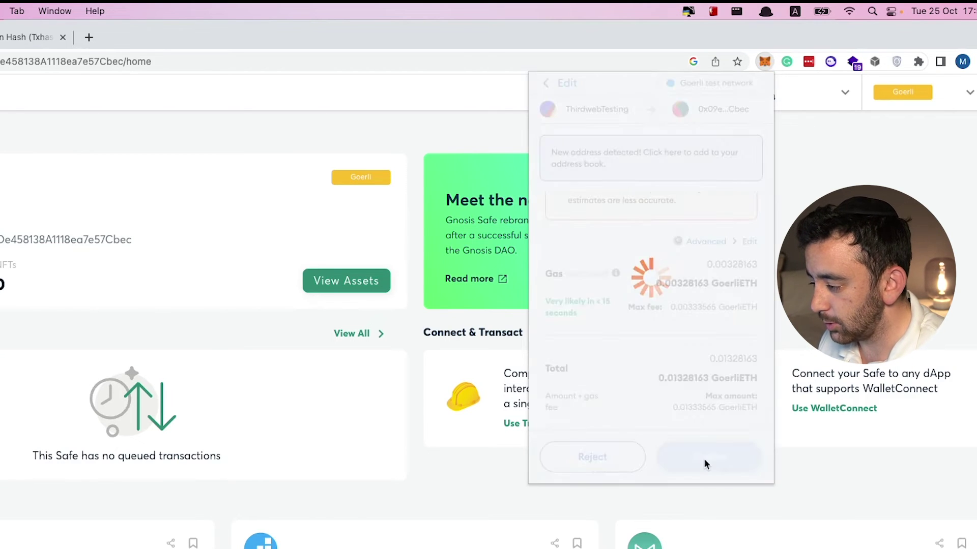
{"action": "scroll", "coordinate": [627, 374], "scroll_direction": "down", "scroll_amount": 2}
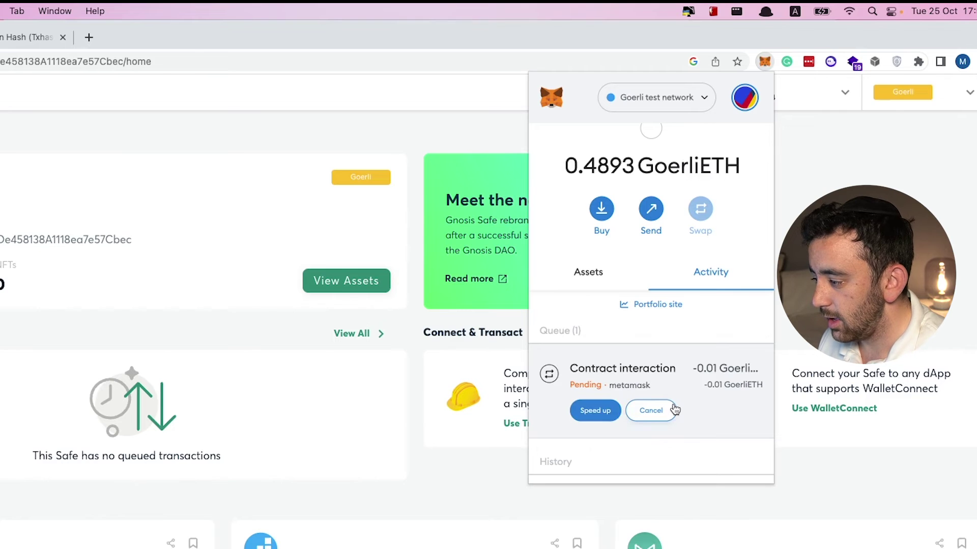
Speed up the pending transfer with an advanced max base fee of 90 GWEI.
{"action": "left_click", "coordinate": [595, 411]}
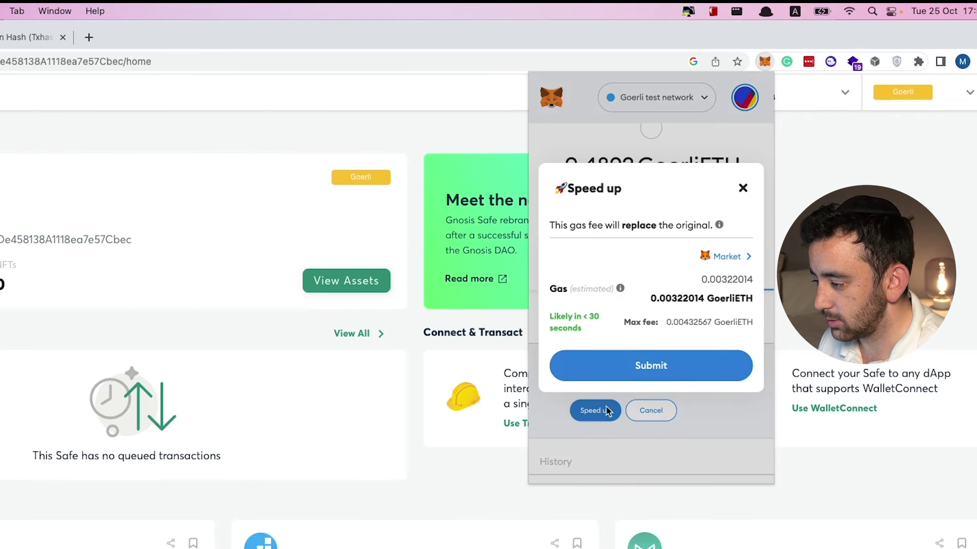
{"action": "left_click", "coordinate": [731, 261]}
{"action": "left_click", "coordinate": [632, 301]}
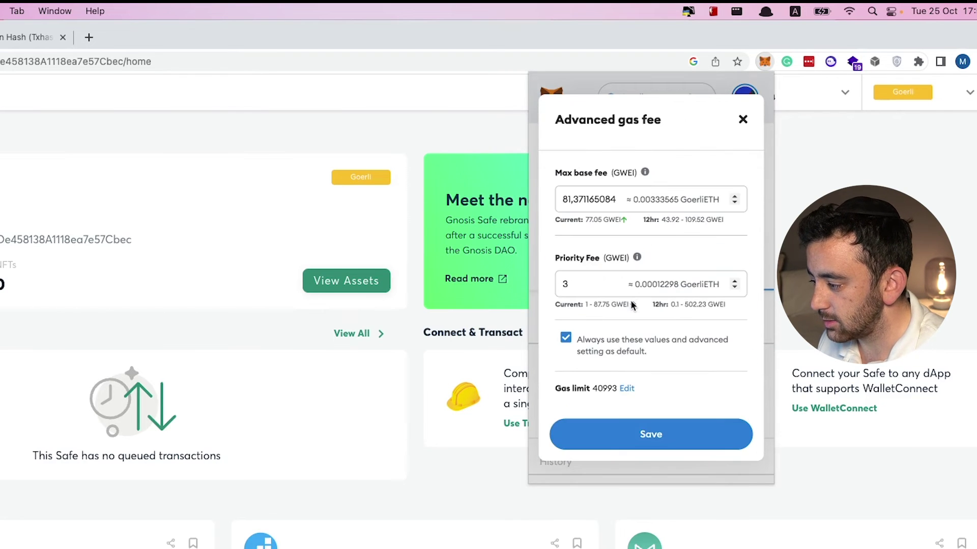
{"action": "left_click", "coordinate": [735, 198]}
{"action": "left_click", "coordinate": [735, 197]}
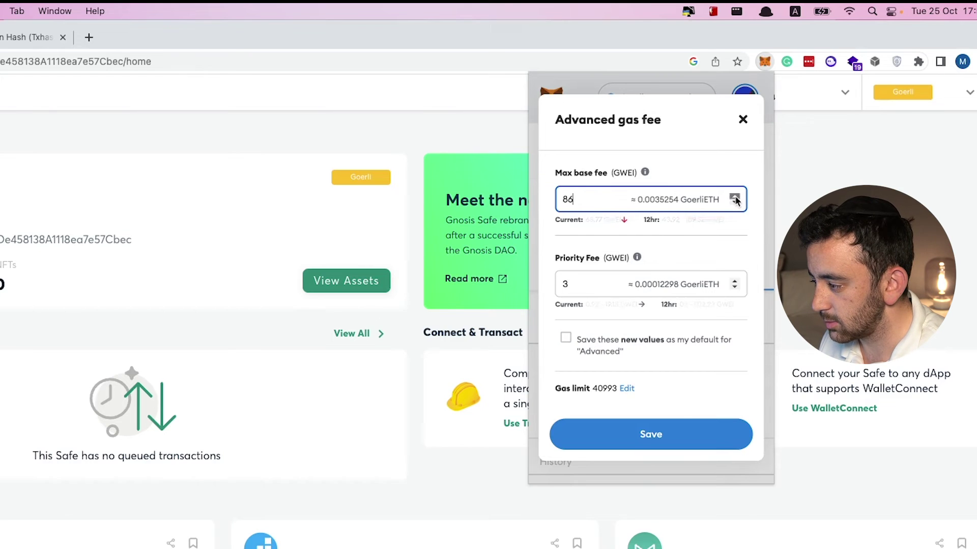
{"action": "left_click", "coordinate": [734, 198]}
{"action": "left_click", "coordinate": [735, 197]}
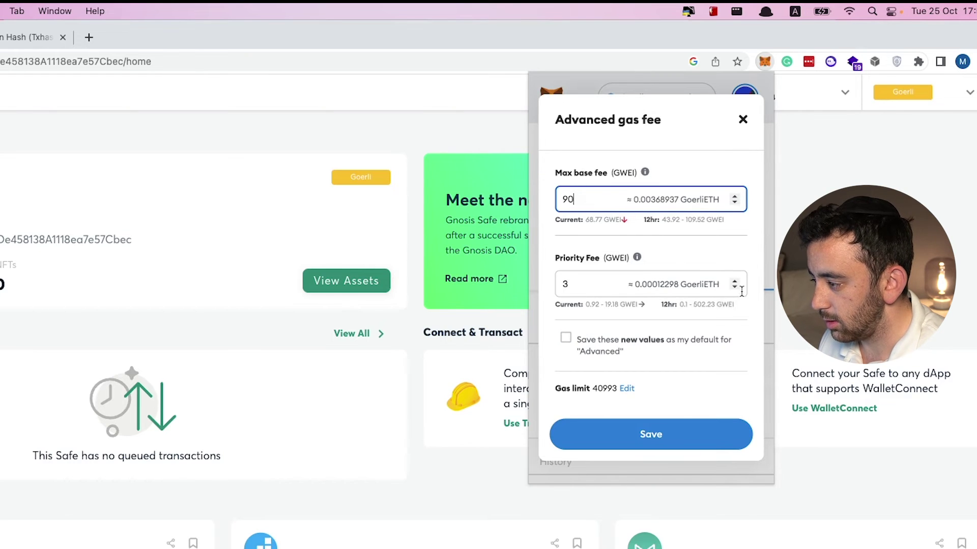
{"action": "left_click", "coordinate": [640, 441]}
{"action": "left_click", "coordinate": [656, 362]}
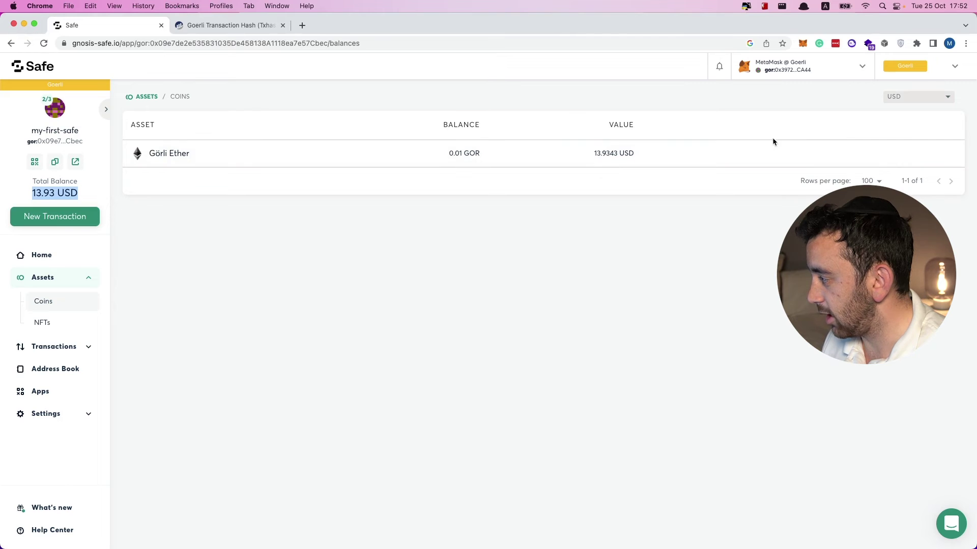
Send the Safe's full 0.01 GOR balance to owner First from the address book and submit it.
{"action": "left_click", "coordinate": [879, 159]}
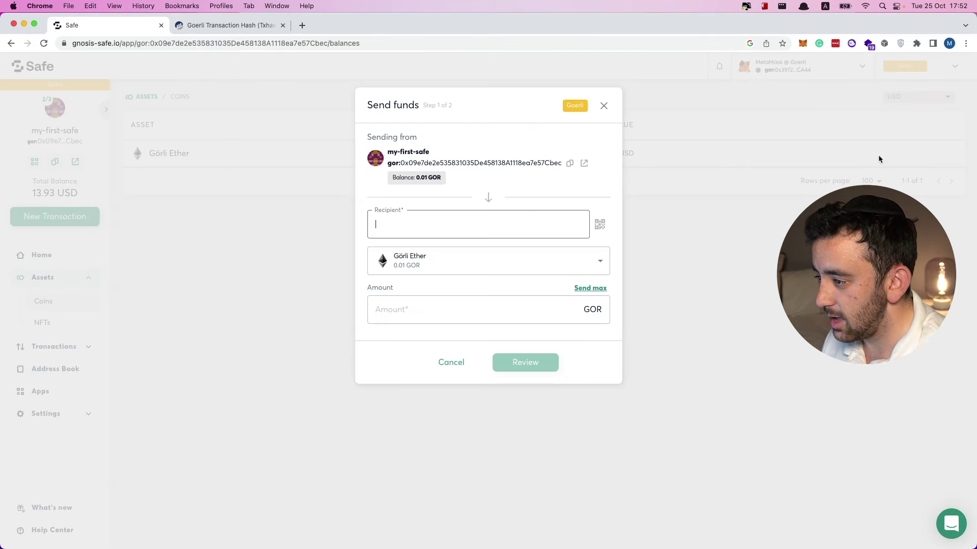
{"action": "left_click", "coordinate": [446, 219]}
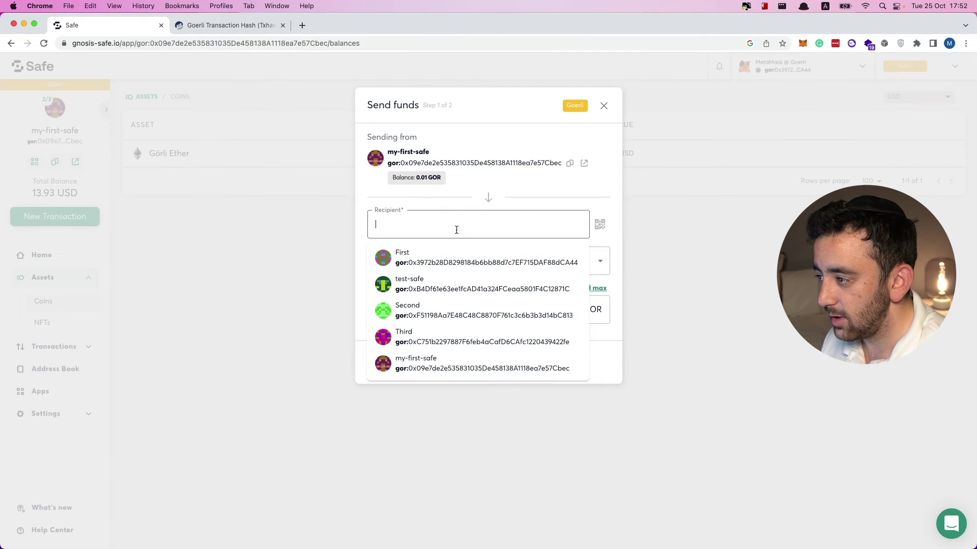
{"action": "left_click", "coordinate": [449, 261]}
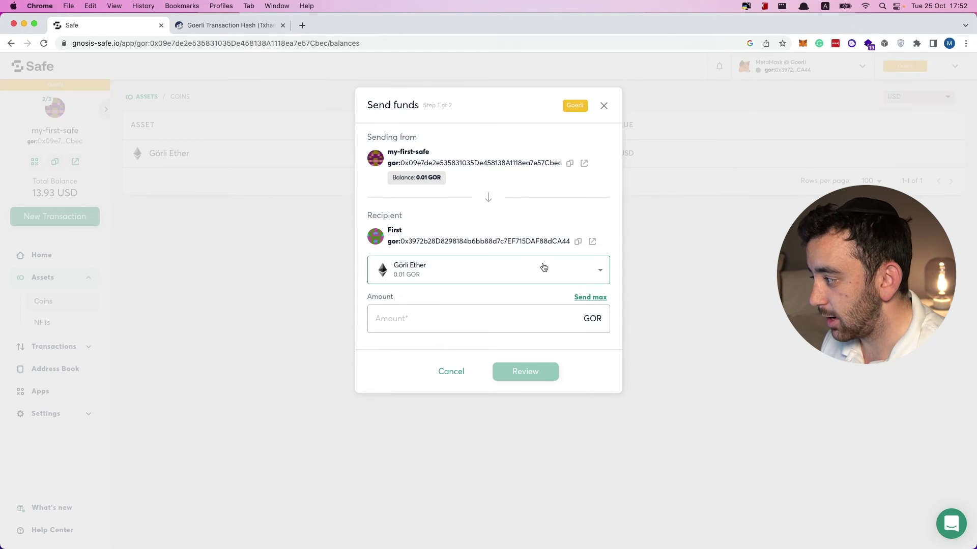
{"action": "left_click", "coordinate": [592, 301]}
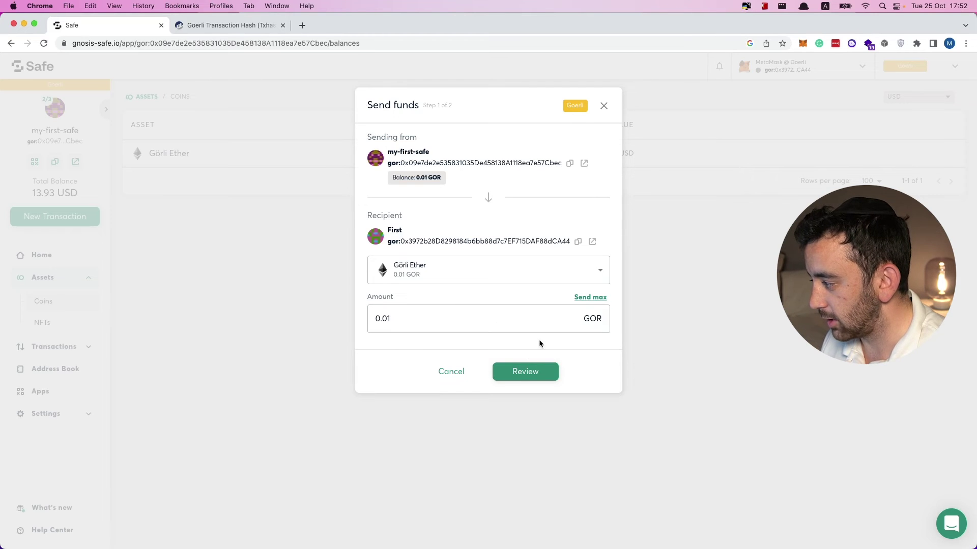
{"action": "left_click", "coordinate": [537, 373]}
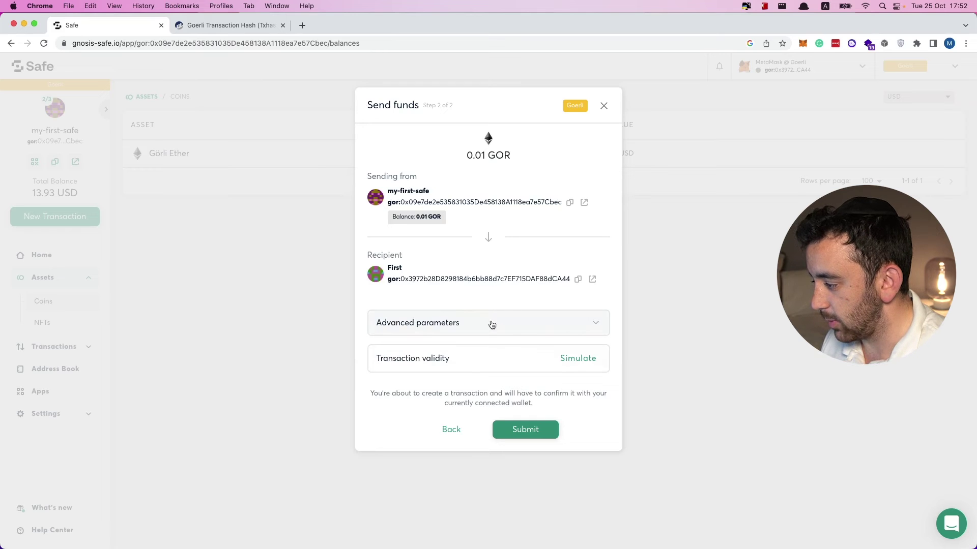
{"action": "left_click", "coordinate": [523, 429]}
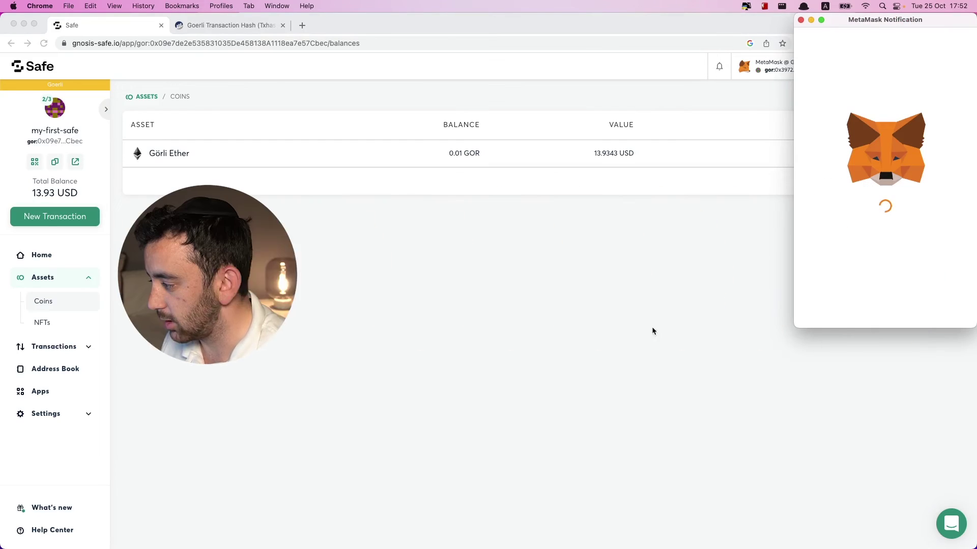
Sign the Safe's 0.01 GOR send in MetaMask, giving it 1 of 2 confirmations.
{"action": "scroll", "coordinate": [905, 228], "scroll_direction": "down", "scroll_amount": 3}
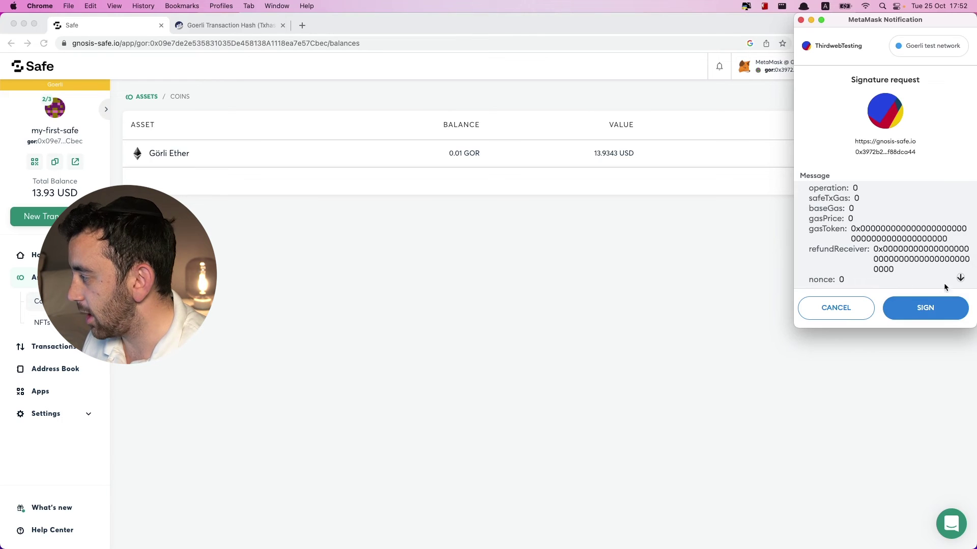
{"action": "left_click", "coordinate": [937, 307]}
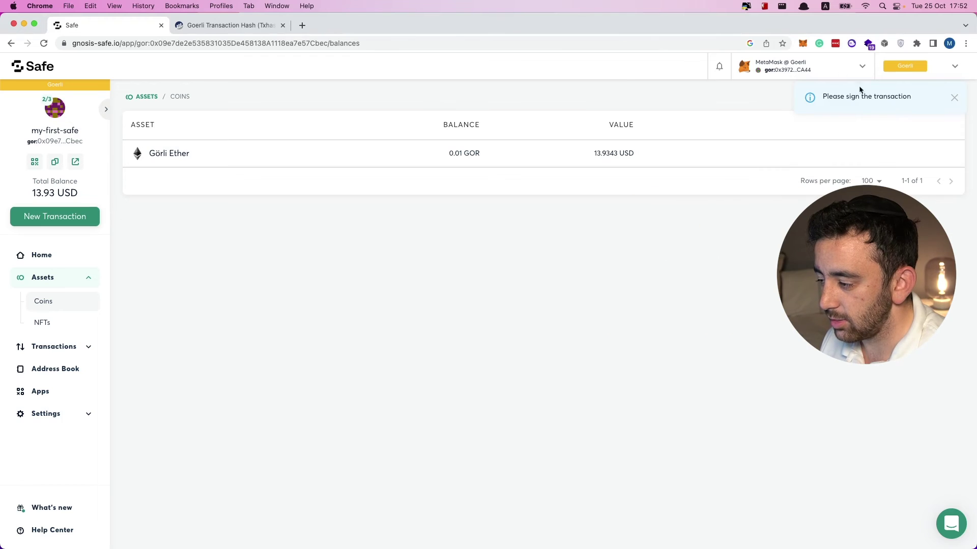
{"action": "left_click", "coordinate": [802, 44]}
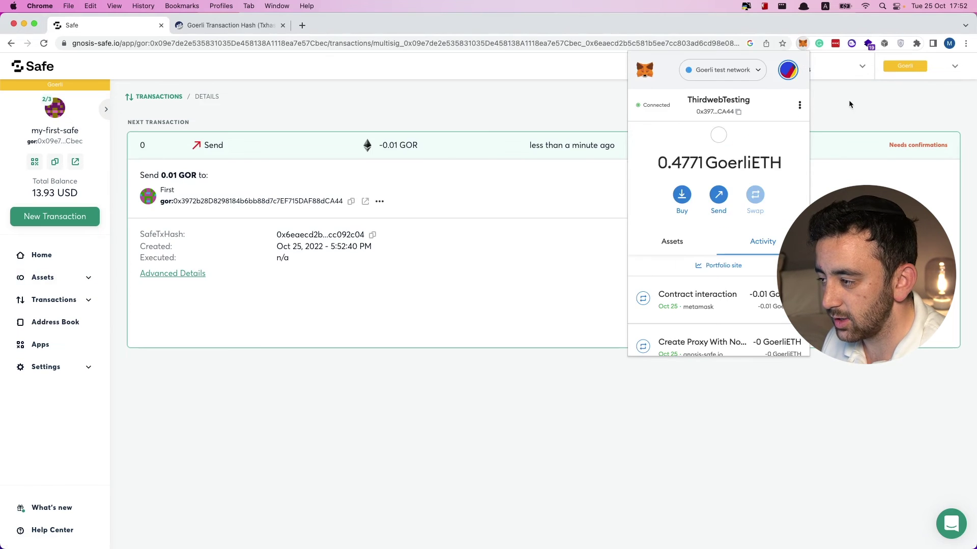
{"action": "left_click", "coordinate": [849, 103]}
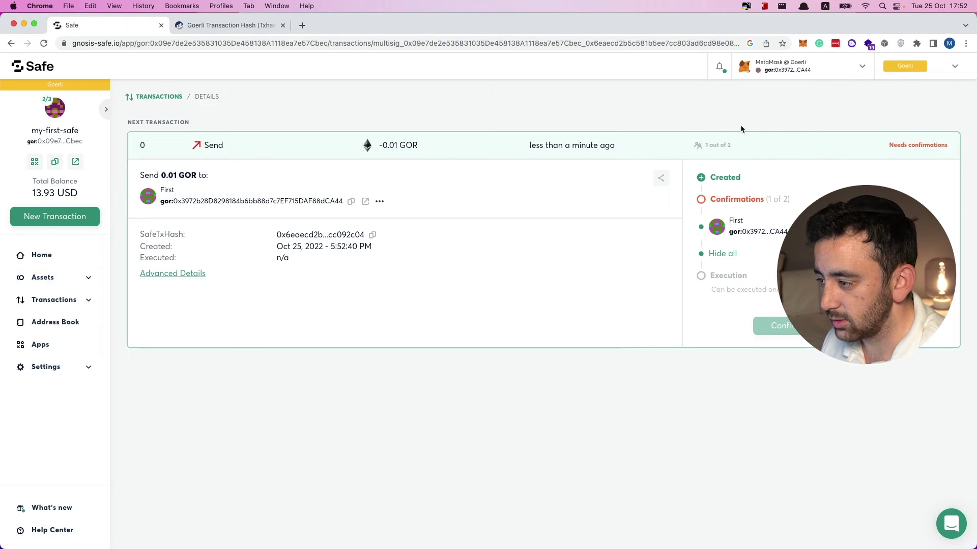
Switch MetaMask to the Wallet account and connect it to the Safe site.
{"action": "left_click", "coordinate": [802, 43]}
{"action": "left_click", "coordinate": [788, 69]}
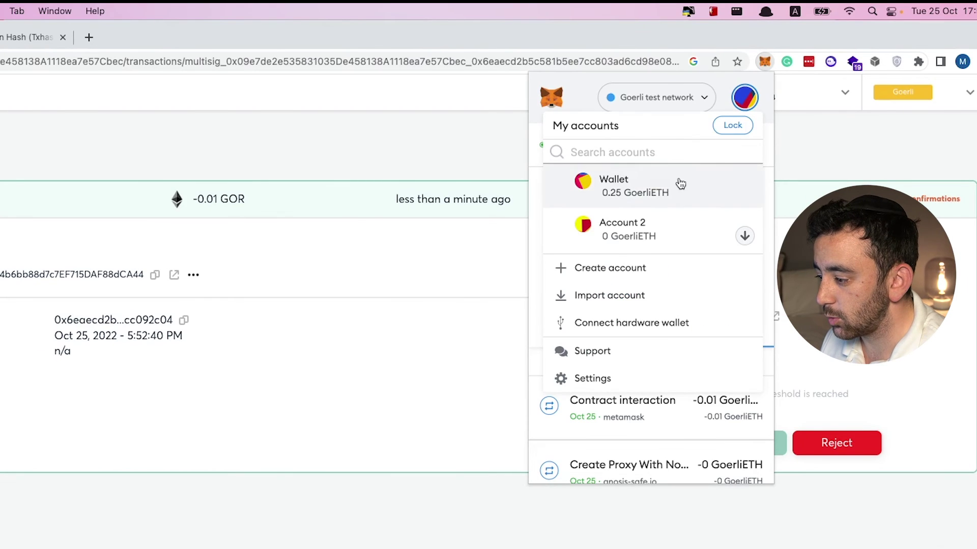
{"action": "left_click", "coordinate": [680, 183]}
{"action": "left_click", "coordinate": [601, 268]}
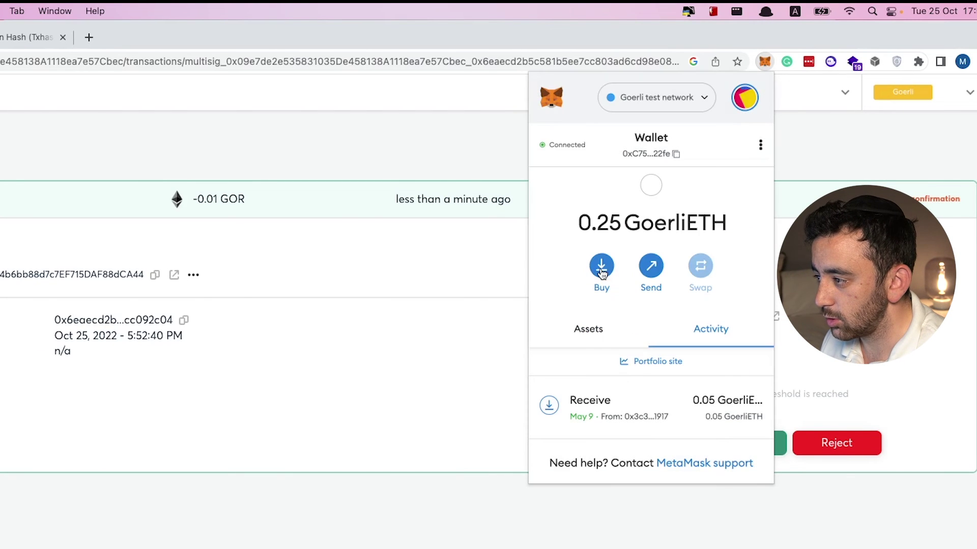
Confirm the pending 0.01 GOR send as the second owner, requesting its execution.
{"action": "left_click", "coordinate": [828, 153]}
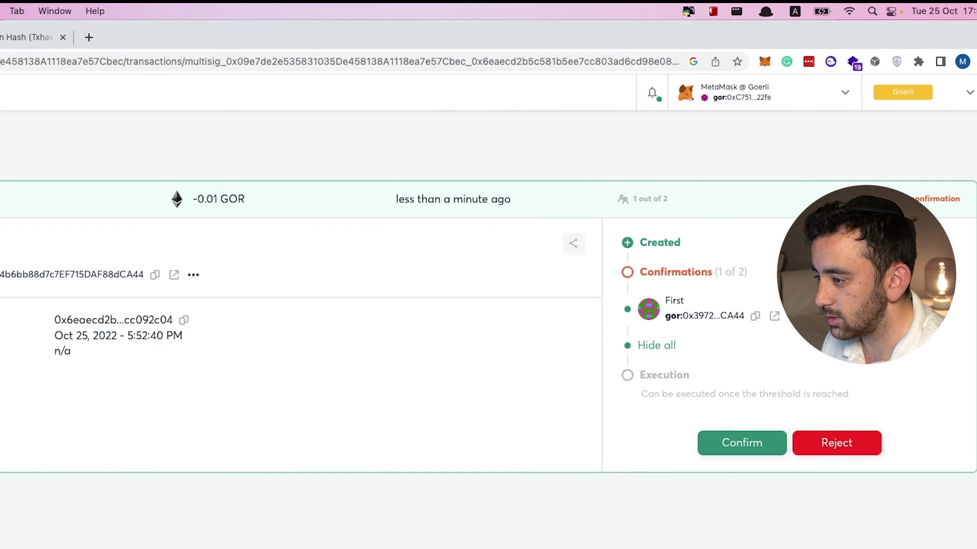
{"action": "left_click", "coordinate": [748, 441]}
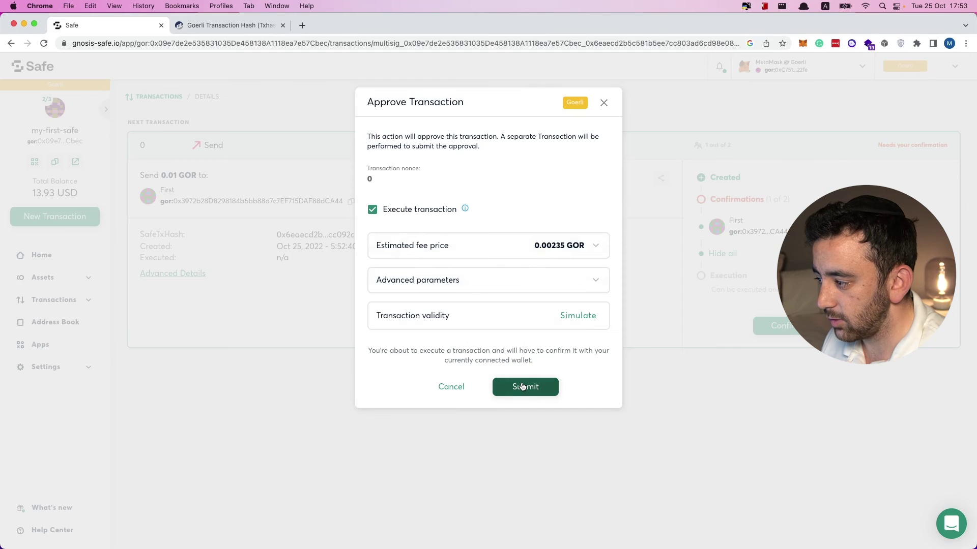
{"action": "left_click", "coordinate": [522, 385]}
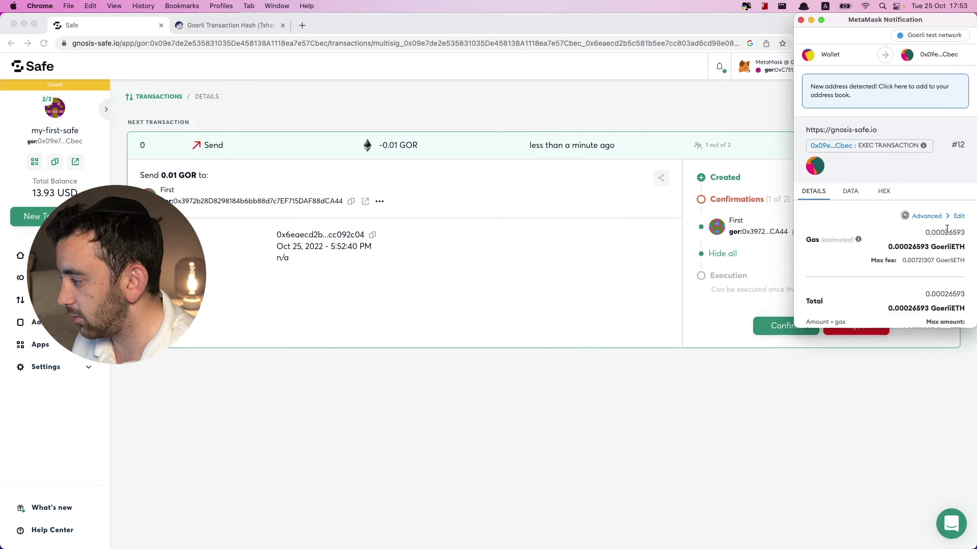
Set a custom max base fee of 91 GWEI and confirm the execution transaction.
{"action": "scroll", "coordinate": [916, 233], "scroll_direction": "down", "scroll_amount": 3}
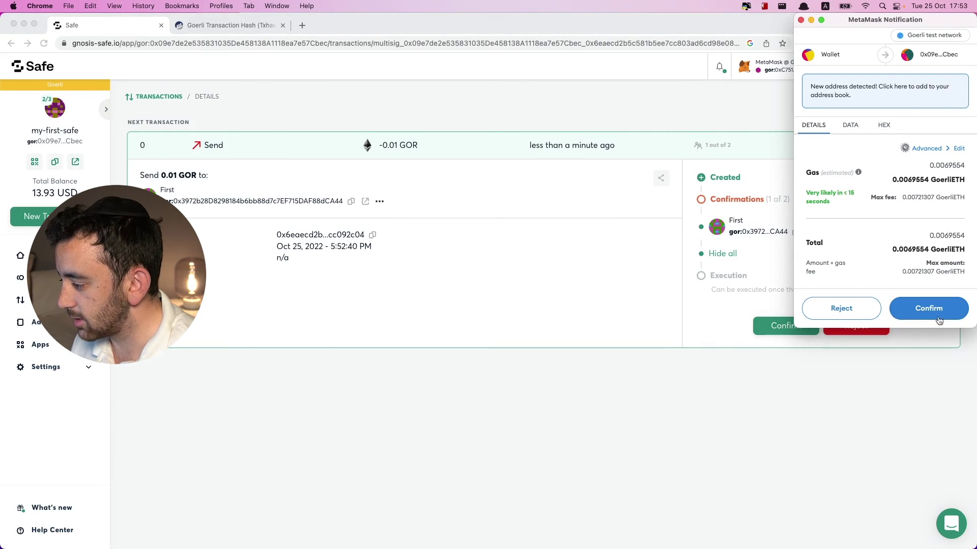
{"action": "scroll", "coordinate": [918, 224], "scroll_direction": "up", "scroll_amount": 3}
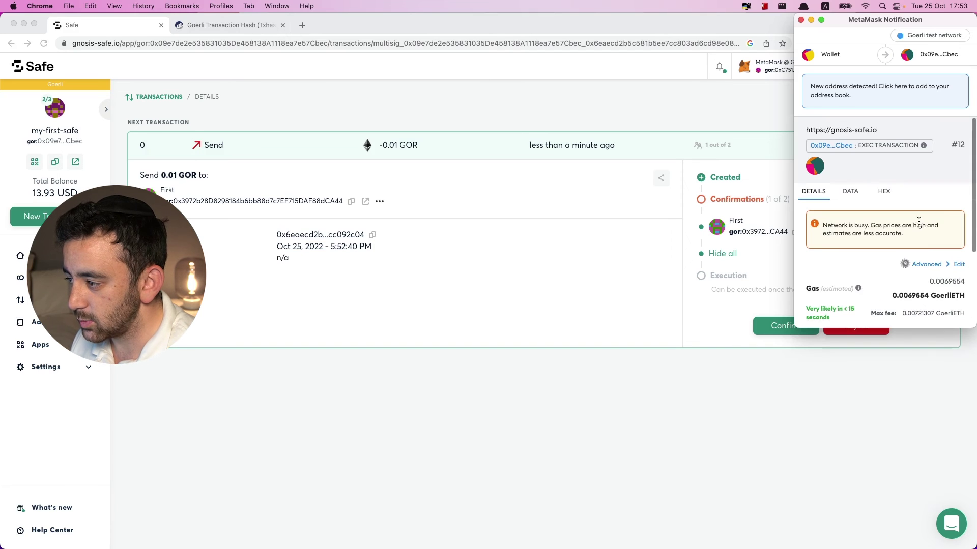
{"action": "left_click", "coordinate": [931, 265]}
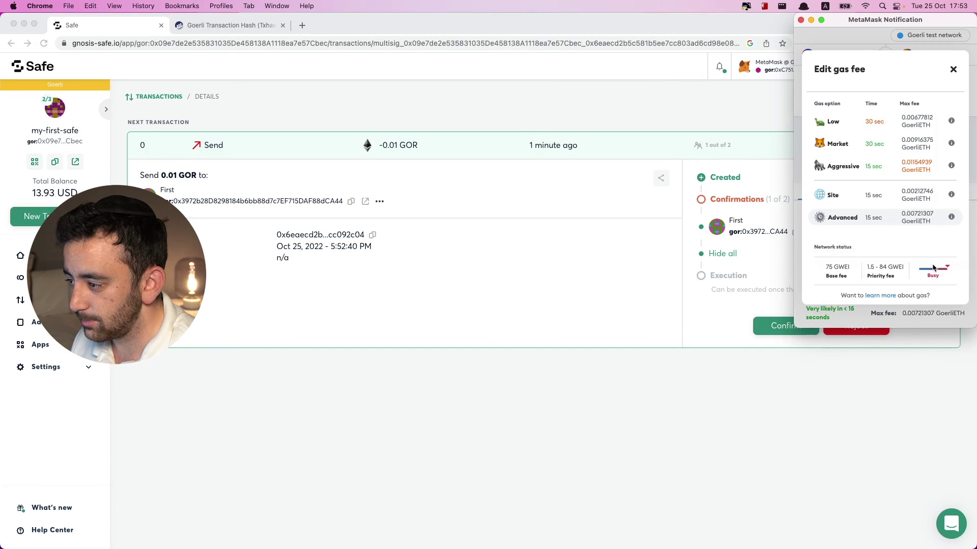
{"action": "left_click", "coordinate": [877, 218]}
{"action": "left_click", "coordinate": [948, 117]}
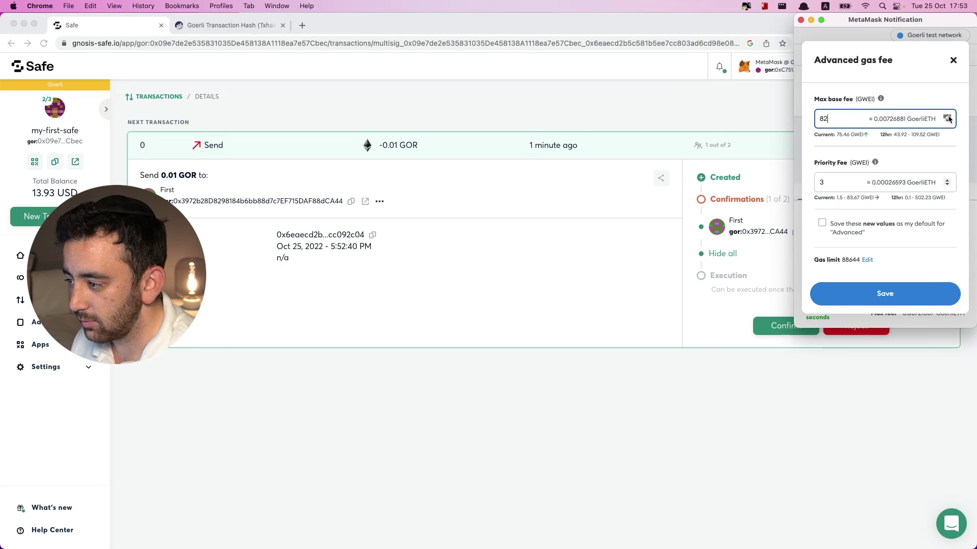
{"action": "left_click", "coordinate": [948, 117]}
{"action": "left_click", "coordinate": [949, 117]}
{"action": "left_click", "coordinate": [949, 117]}
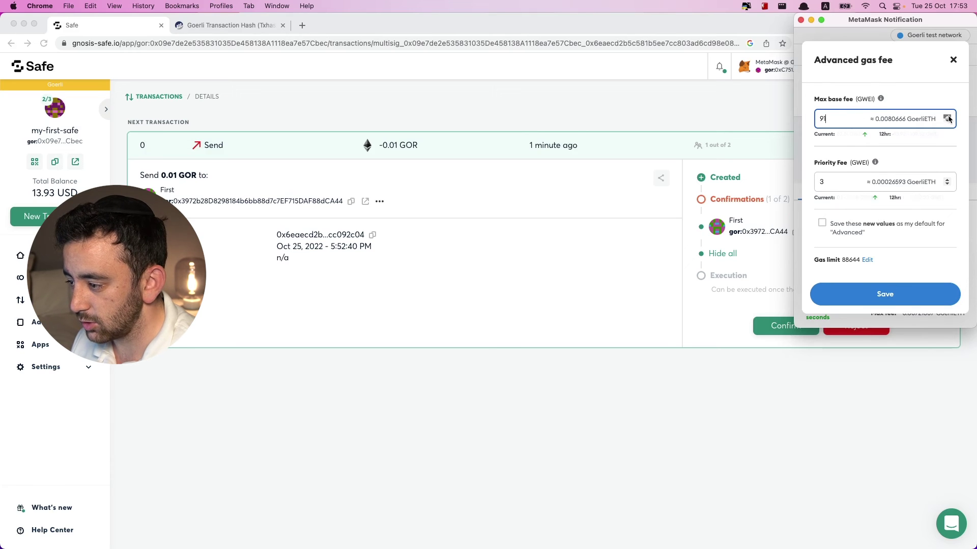
{"action": "left_click", "coordinate": [911, 295]}
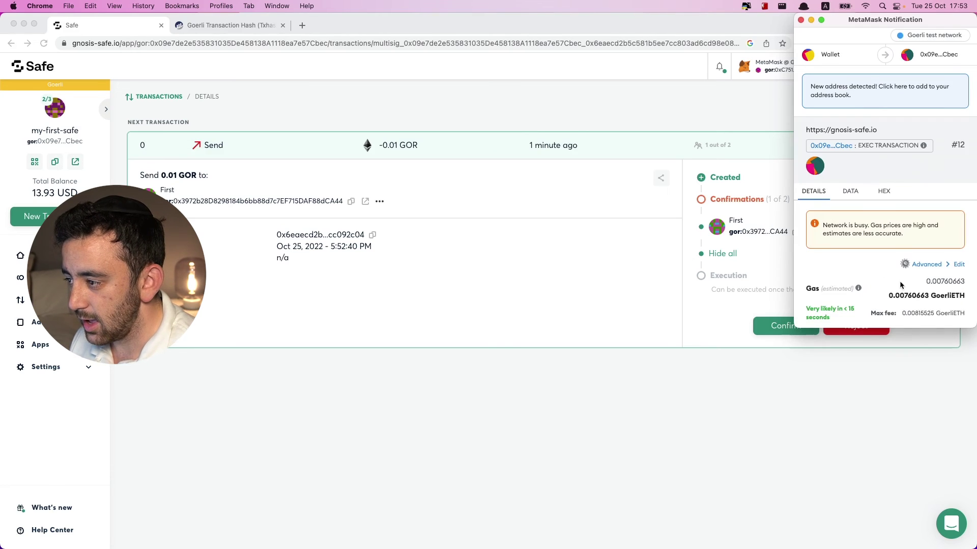
{"action": "scroll", "coordinate": [899, 284], "scroll_direction": "down", "scroll_amount": 5}
{"action": "left_click", "coordinate": [911, 300]}
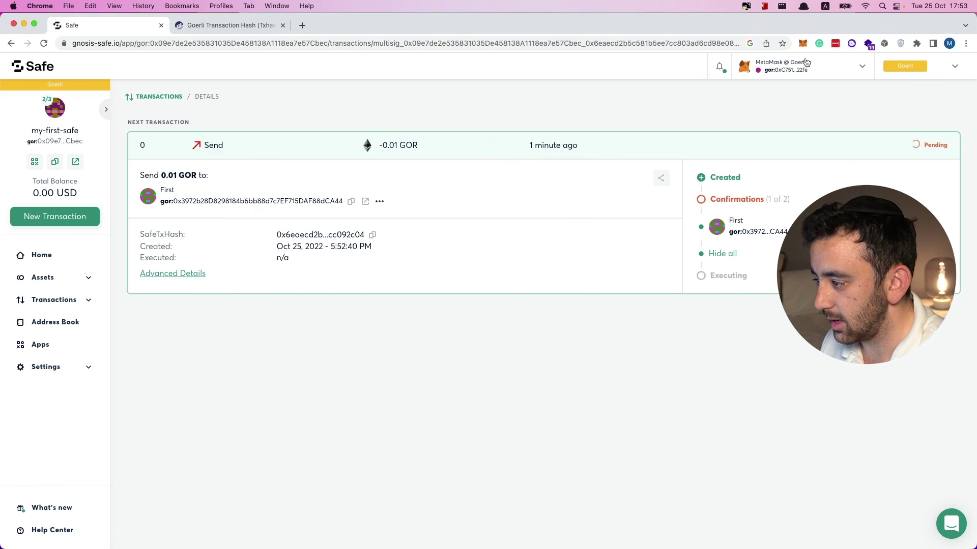
Switch the MetaMask account back to ThirdwebTesting and check the Safe's Coins show 0.00 GOR.
{"action": "key", "text": "alt+shift+m"}
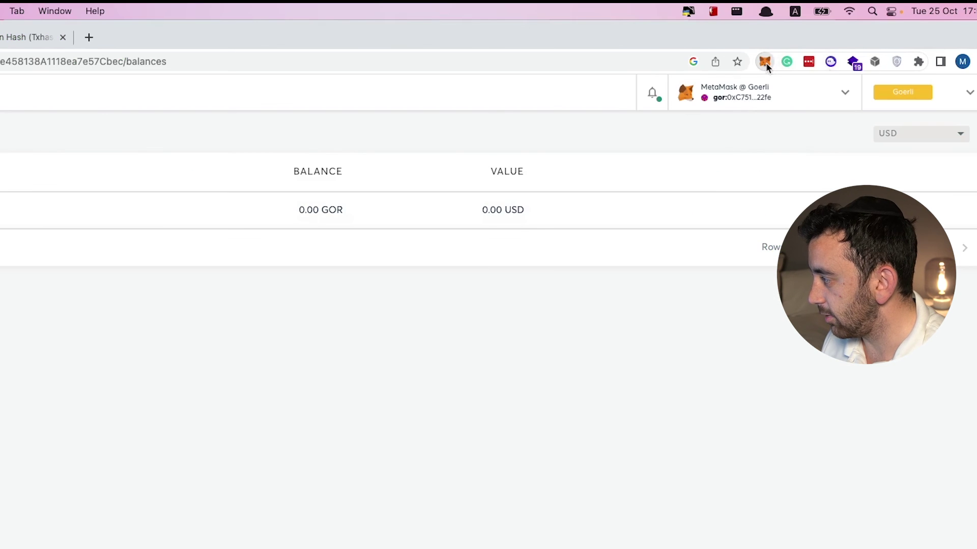
{"action": "left_click", "coordinate": [804, 48]}
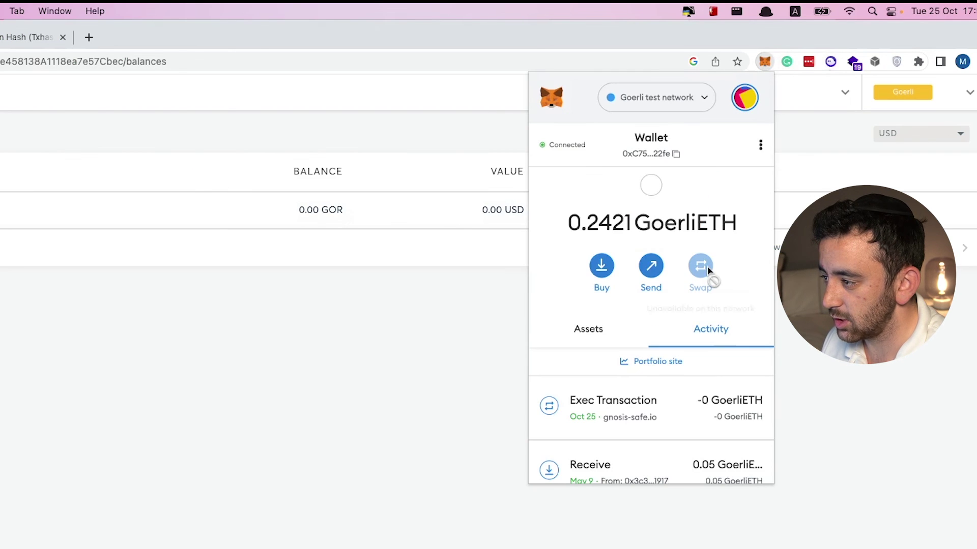
{"action": "left_click", "coordinate": [746, 103]}
{"action": "scroll", "coordinate": [689, 193], "scroll_direction": "down", "scroll_amount": 5}
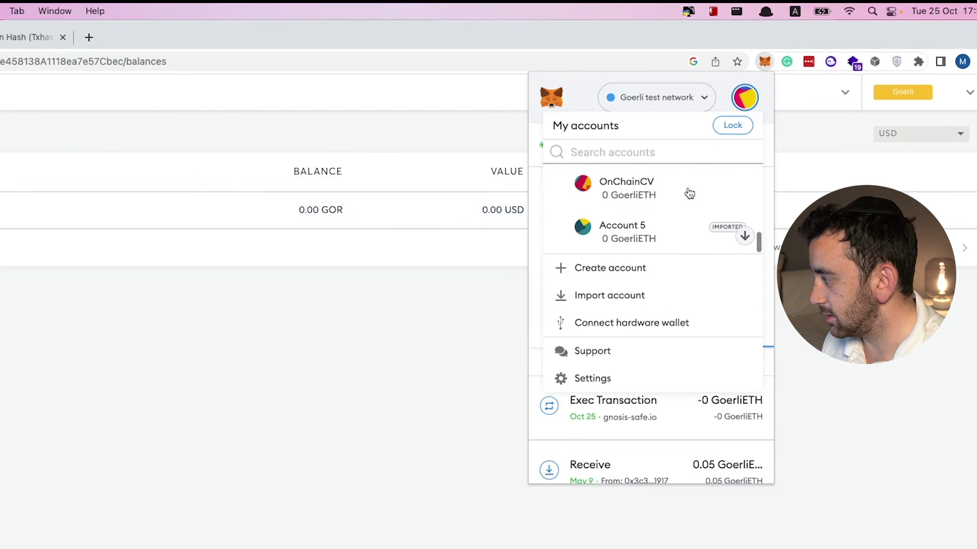
{"action": "scroll", "coordinate": [689, 193], "scroll_direction": "up", "scroll_amount": 2}
{"action": "left_click", "coordinate": [688, 191]}
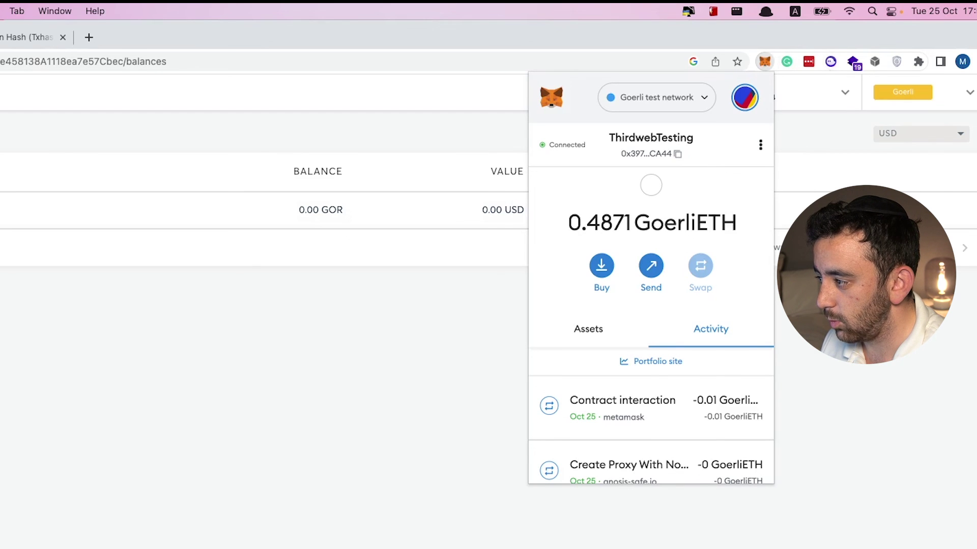
{"action": "left_click", "coordinate": [509, 244]}
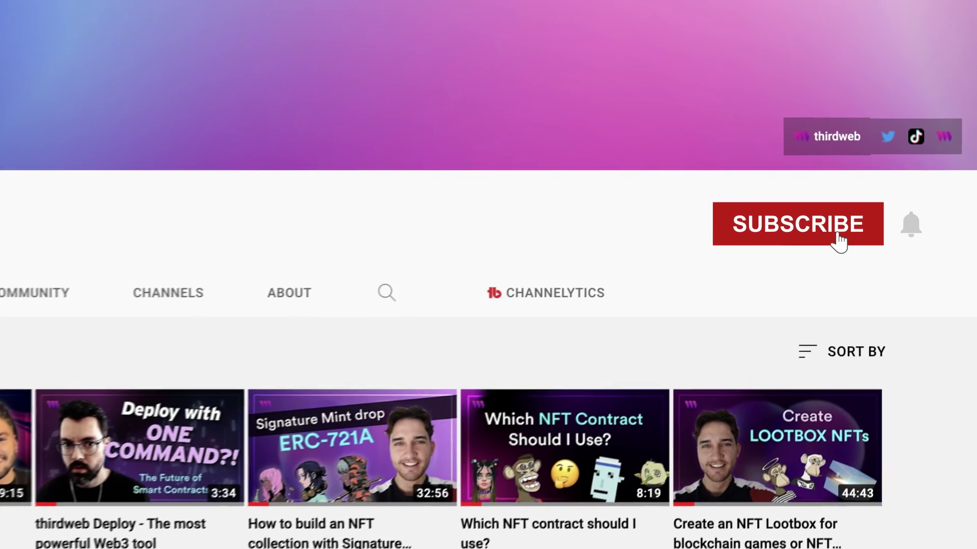
Subscribe to the thirdweb channel and enable its bell notifications.
{"action": "left_click", "coordinate": [837, 235]}
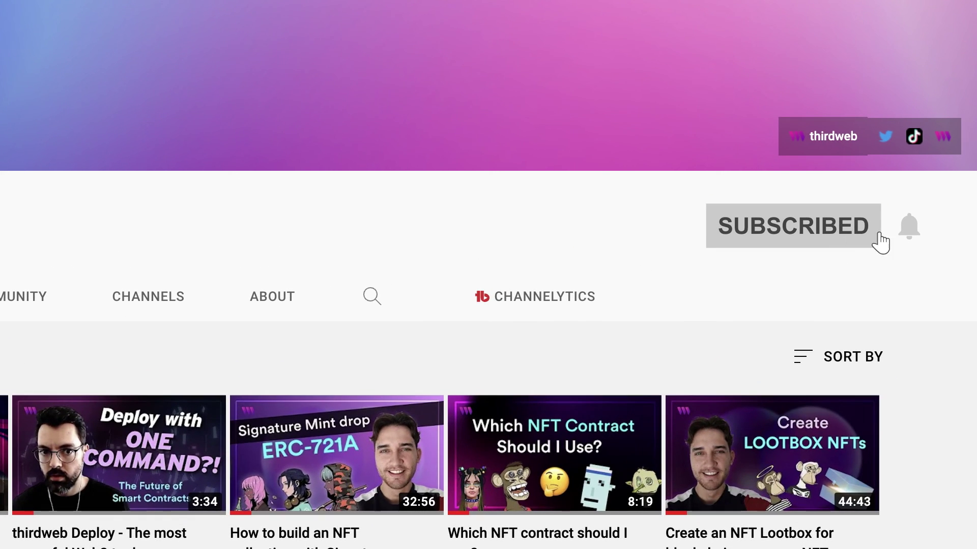
{"action": "left_click", "coordinate": [914, 235]}
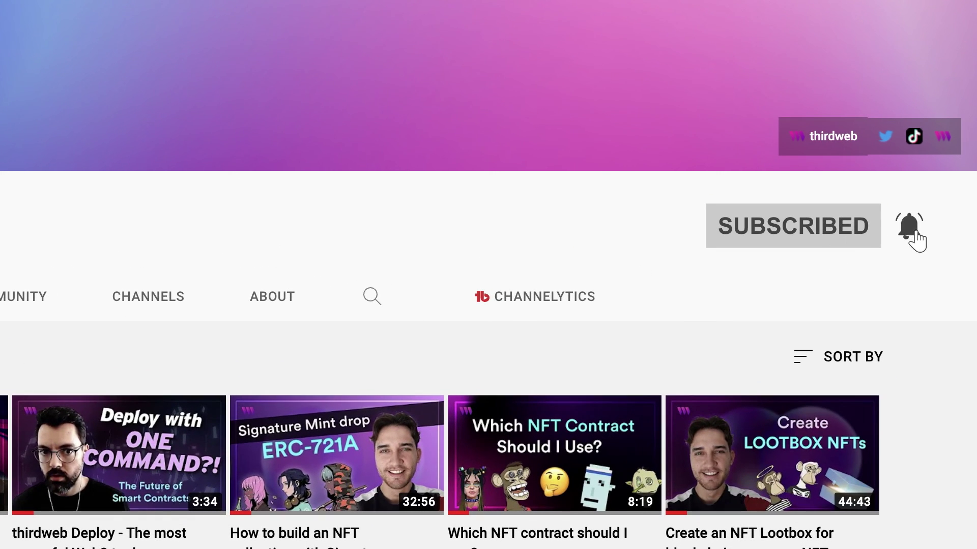